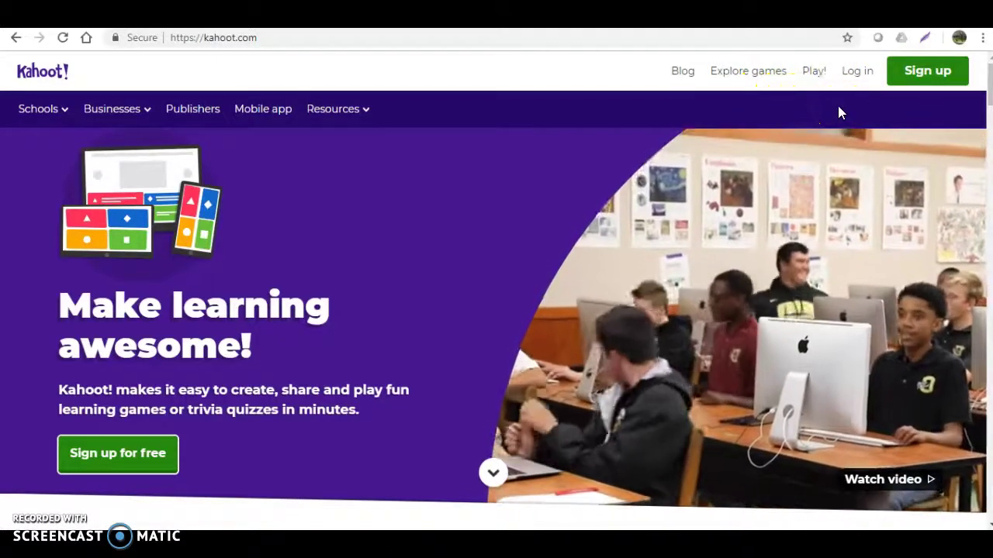
- Log in to the Kahoot! account from the home page
{"action": "left_click", "coordinate": [852, 79]}
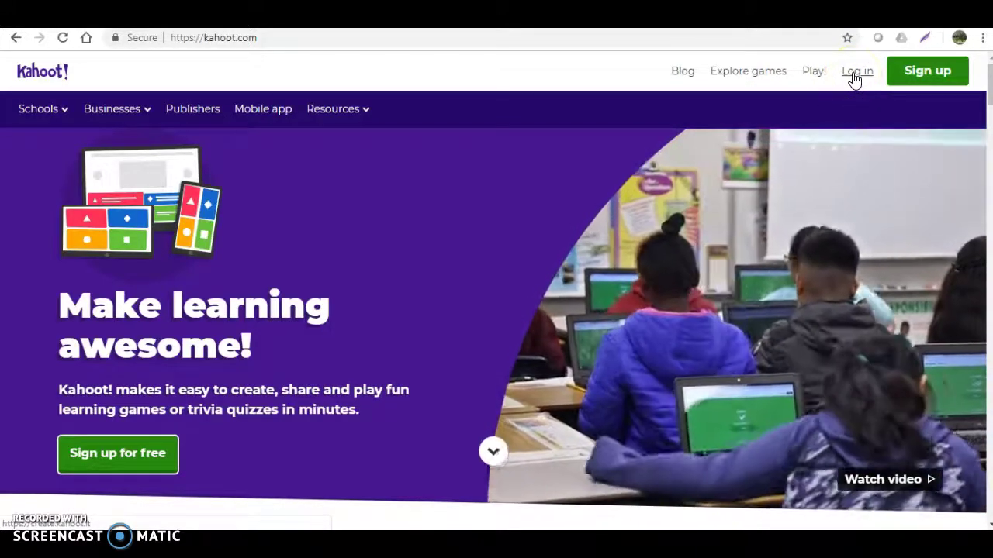
{"action": "left_click", "coordinate": [855, 78]}
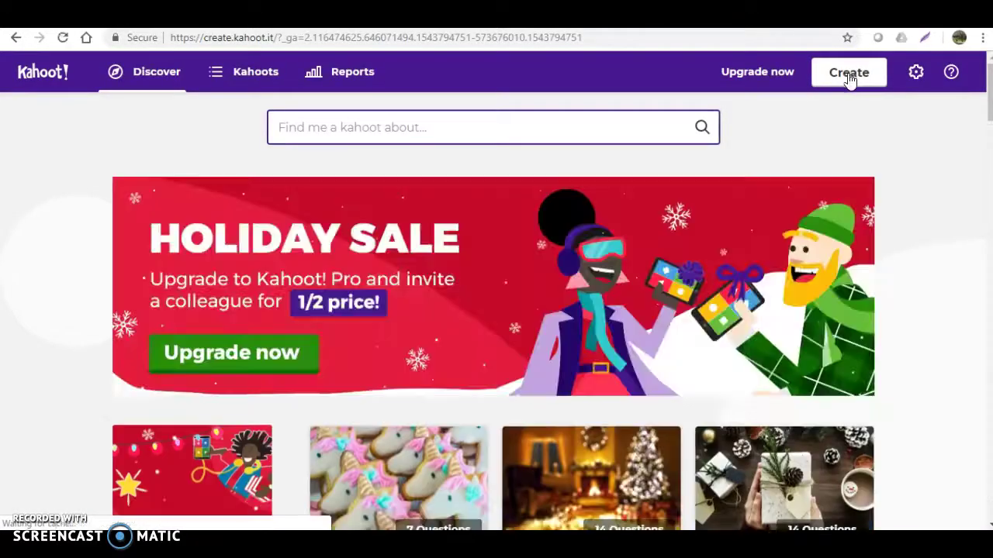
{"action": "left_click", "coordinate": [849, 73]}
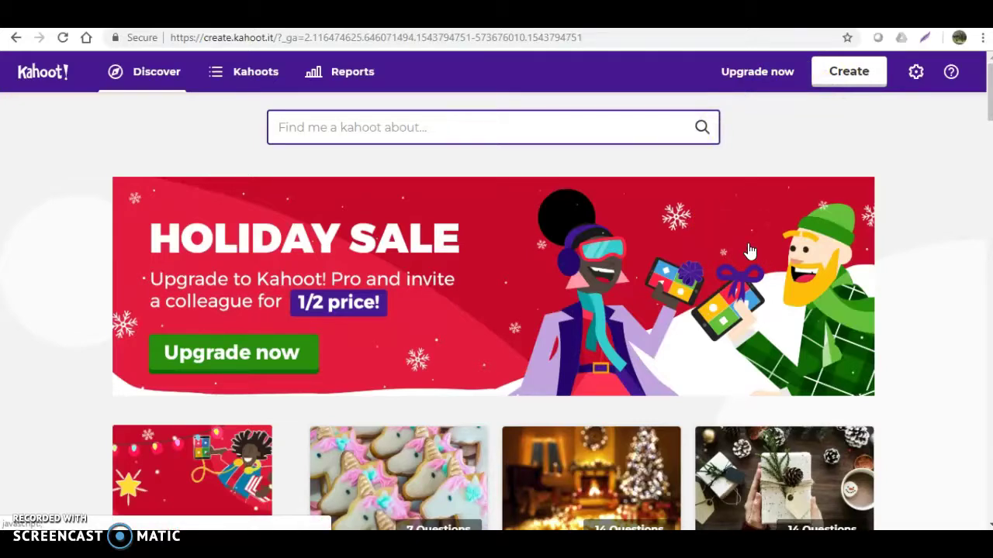
- Browse the featured kahoots and subject collections on the Discover page
{"action": "scroll", "coordinate": [749, 250], "scroll_direction": "down", "scroll_amount": 7}
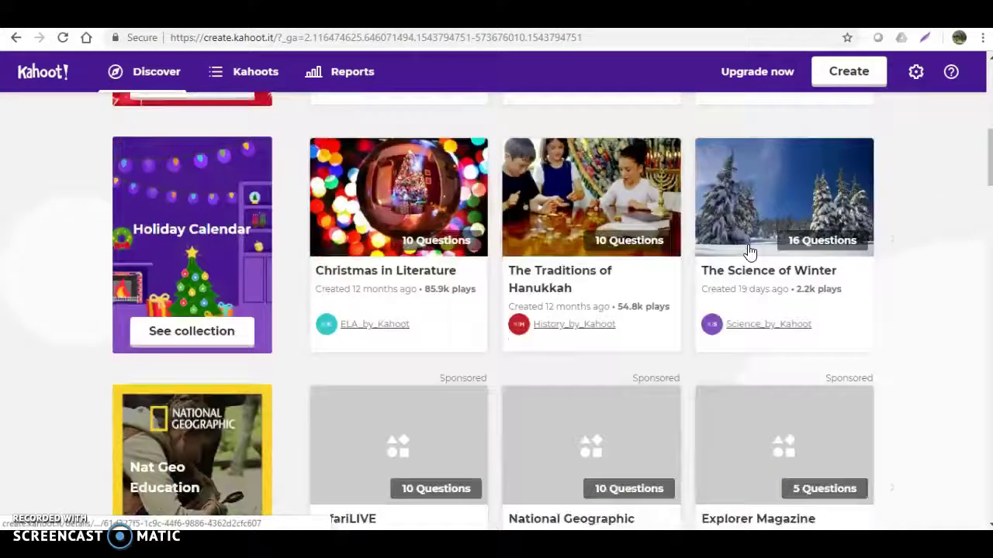
{"action": "scroll", "coordinate": [749, 250], "scroll_direction": "down", "scroll_amount": 1}
{"action": "scroll", "coordinate": [749, 251], "scroll_direction": "down", "scroll_amount": 2}
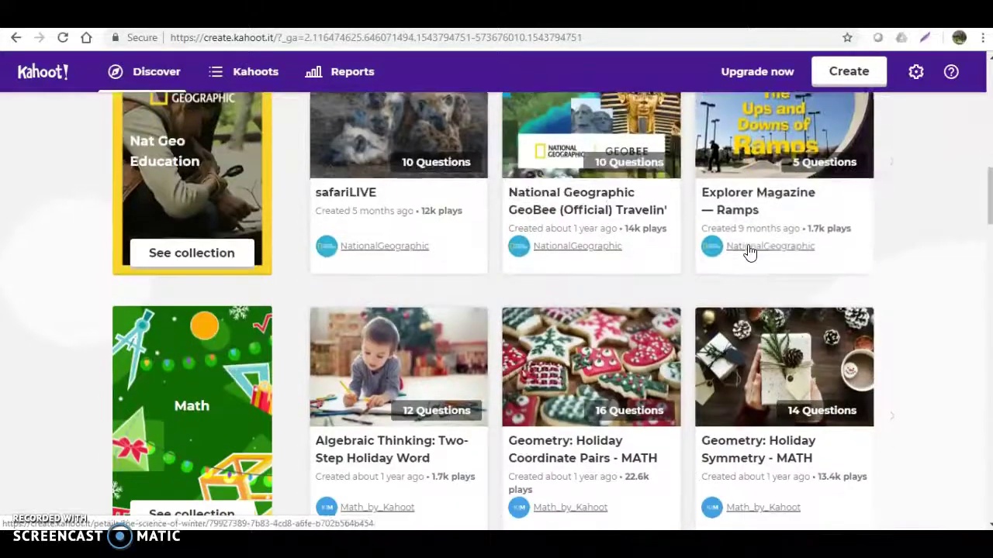
{"action": "scroll", "coordinate": [780, 283], "scroll_direction": "down", "scroll_amount": 3}
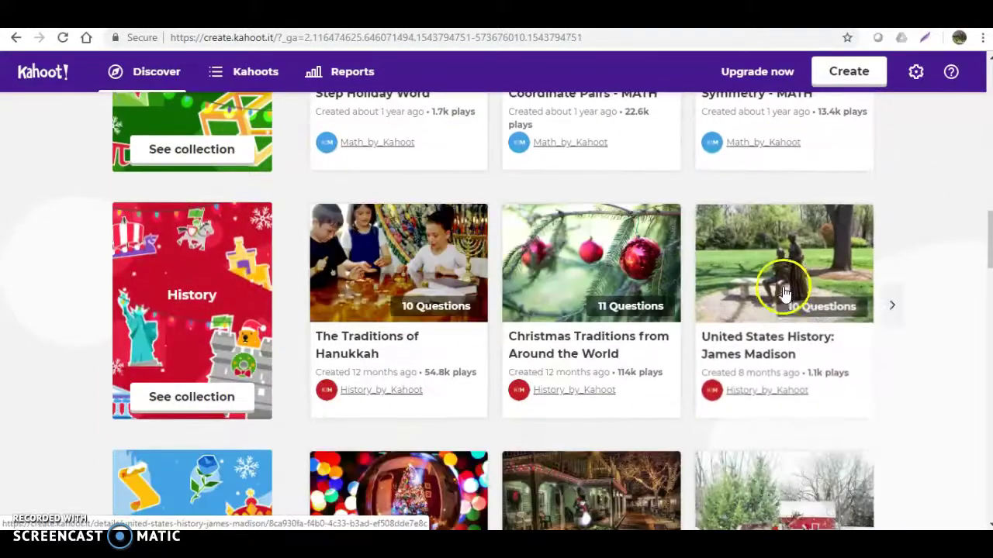
{"action": "scroll", "coordinate": [785, 298], "scroll_direction": "up", "scroll_amount": 6}
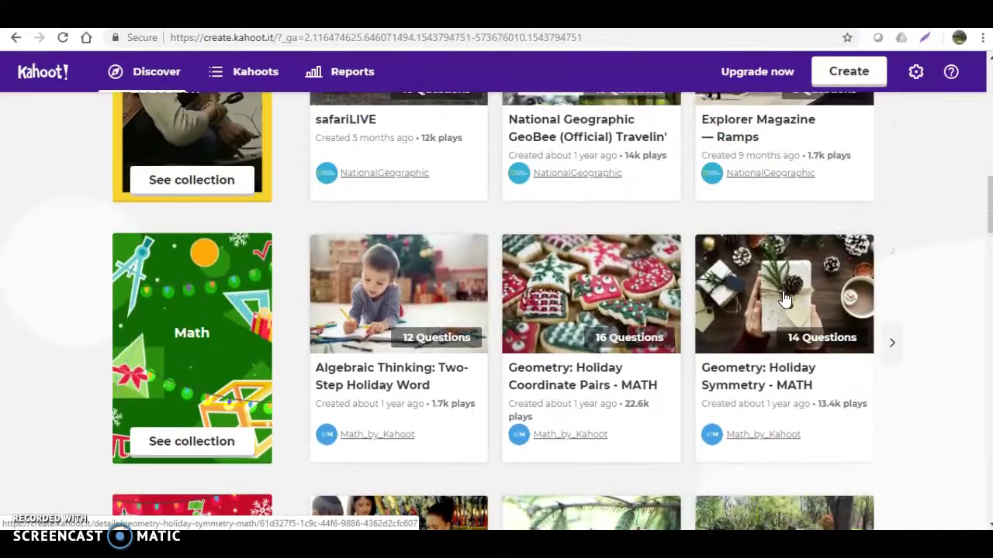
{"action": "scroll", "coordinate": [656, 242], "scroll_direction": "up", "scroll_amount": 4}
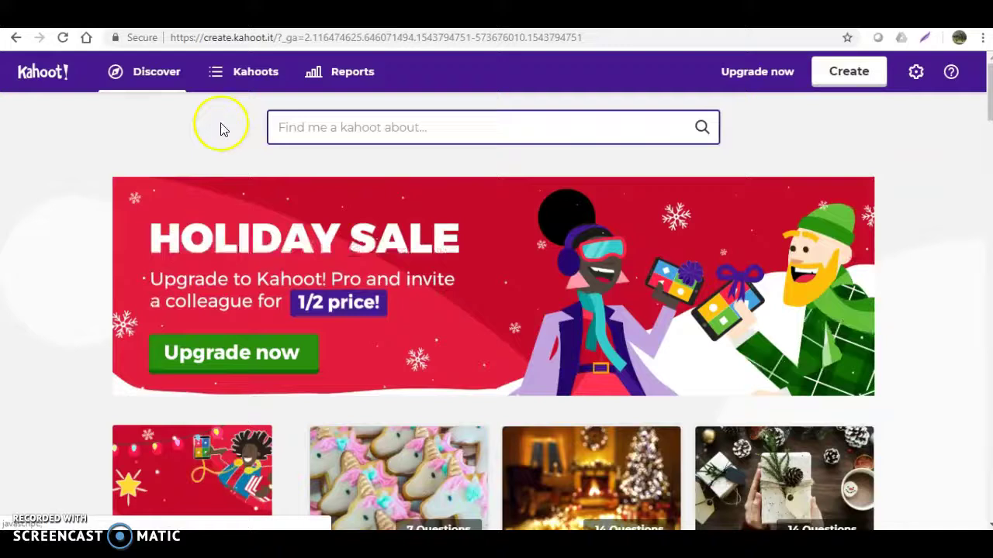
- Show the account's own kahoots and open the details of the "Places in Livingston" quiz
{"action": "left_click", "coordinate": [238, 78]}
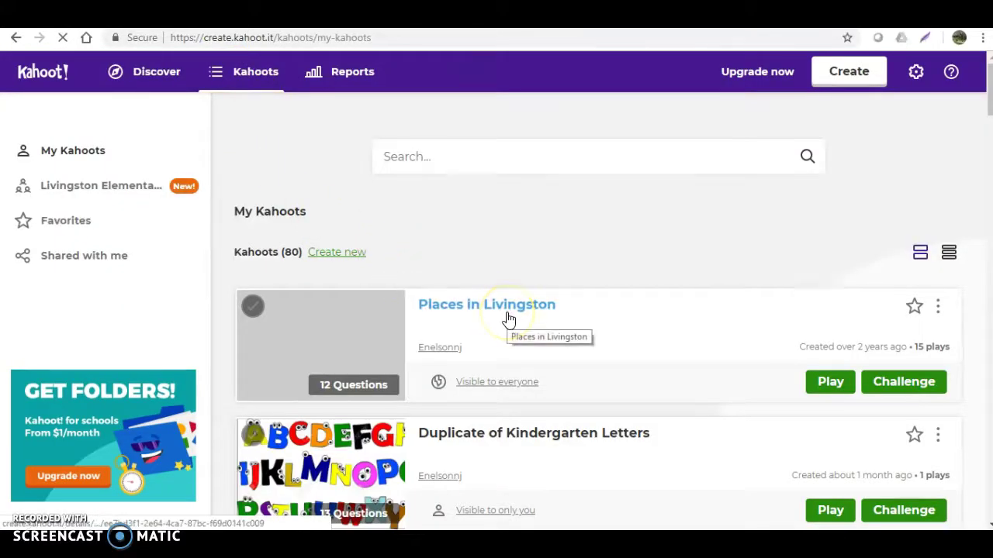
{"action": "left_click", "coordinate": [503, 311]}
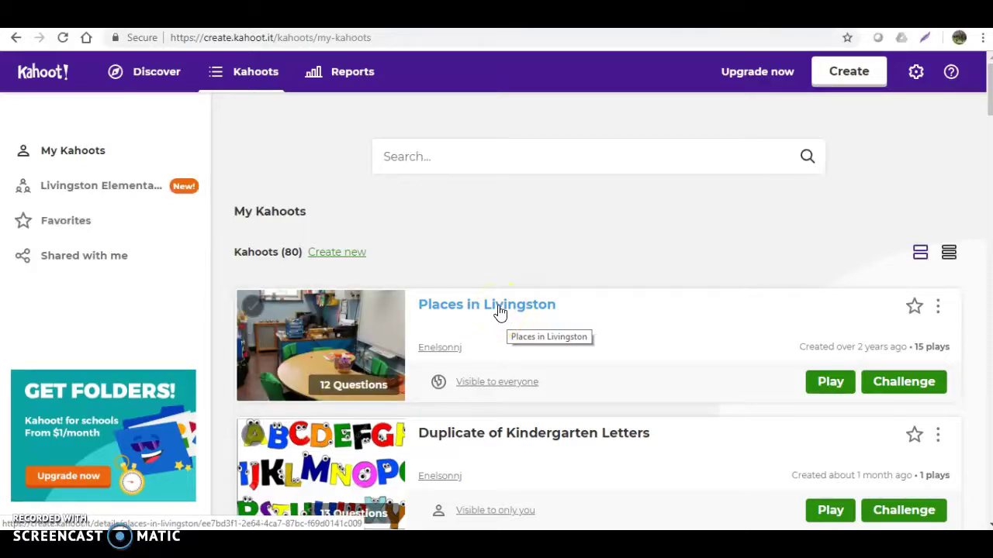
{"action": "left_click", "coordinate": [501, 310]}
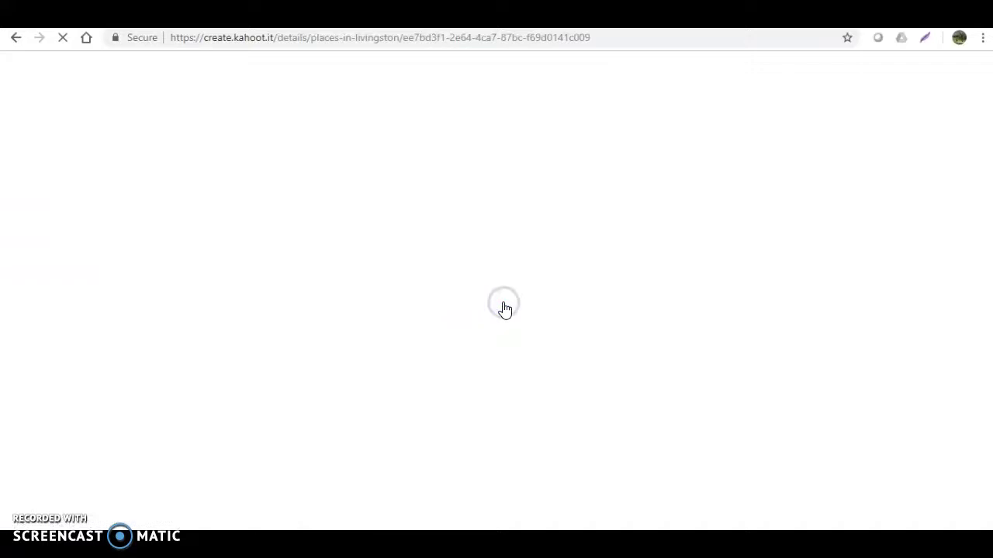
{"action": "left_click", "coordinate": [502, 304]}
{"action": "left_click", "coordinate": [488, 301]}
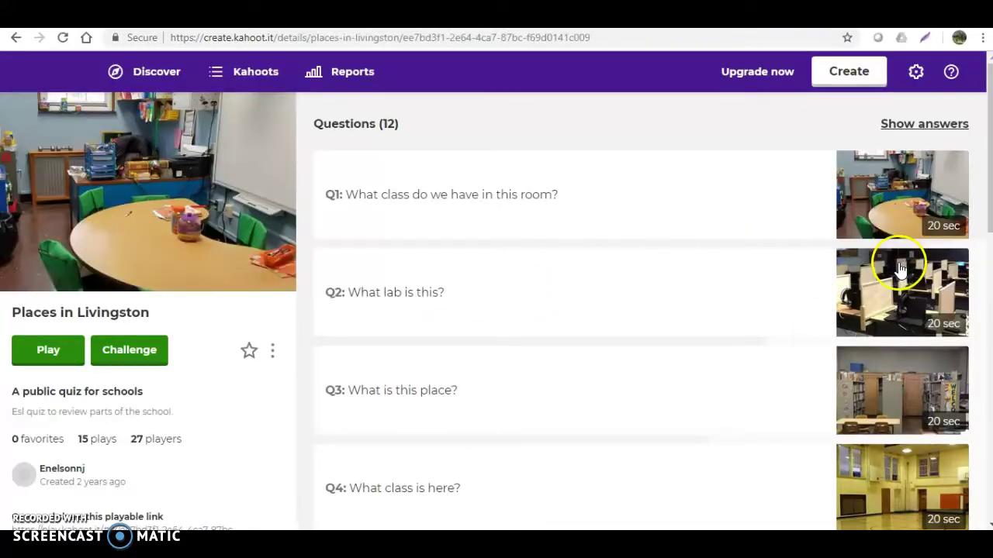
- Review the questions of "Places in Livingston", expanding the answer choices of the first question
{"action": "scroll", "coordinate": [908, 304], "scroll_direction": "down", "scroll_amount": 2}
{"action": "scroll", "coordinate": [859, 261], "scroll_direction": "up", "scroll_amount": 2}
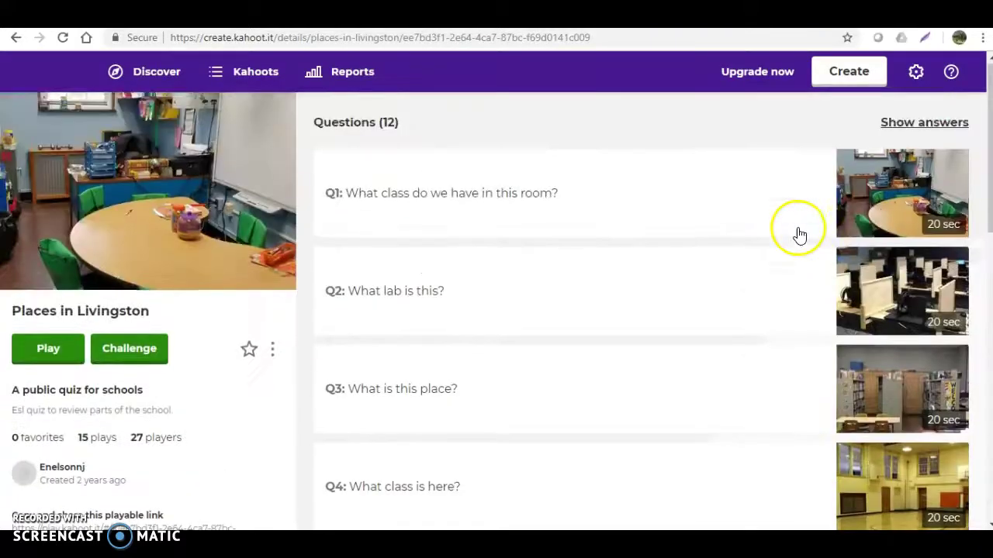
{"action": "left_click", "coordinate": [431, 201]}
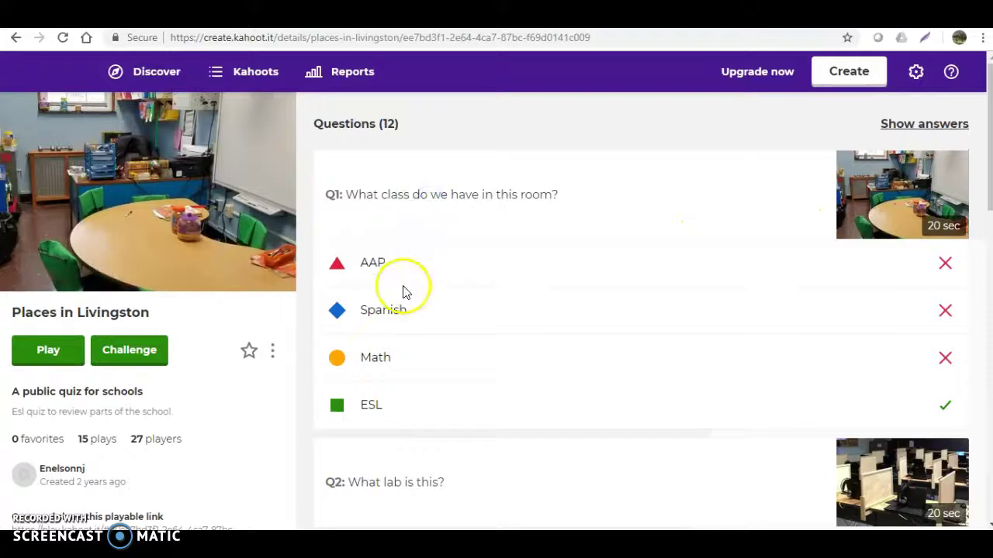
{"action": "scroll", "coordinate": [383, 401], "scroll_direction": "down", "scroll_amount": 2}
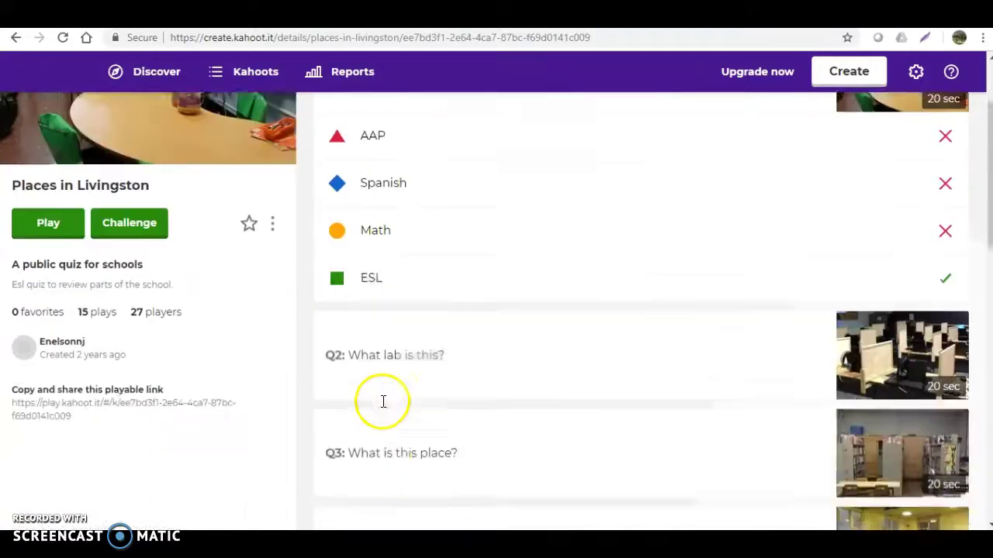
{"action": "scroll", "coordinate": [384, 401], "scroll_direction": "down", "scroll_amount": 6}
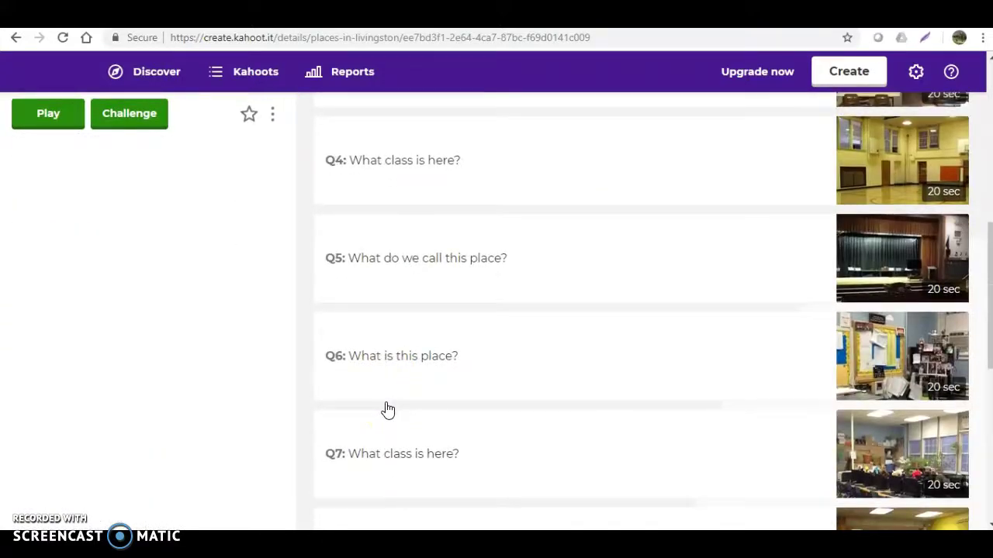
{"action": "scroll", "coordinate": [388, 411], "scroll_direction": "down", "scroll_amount": 6}
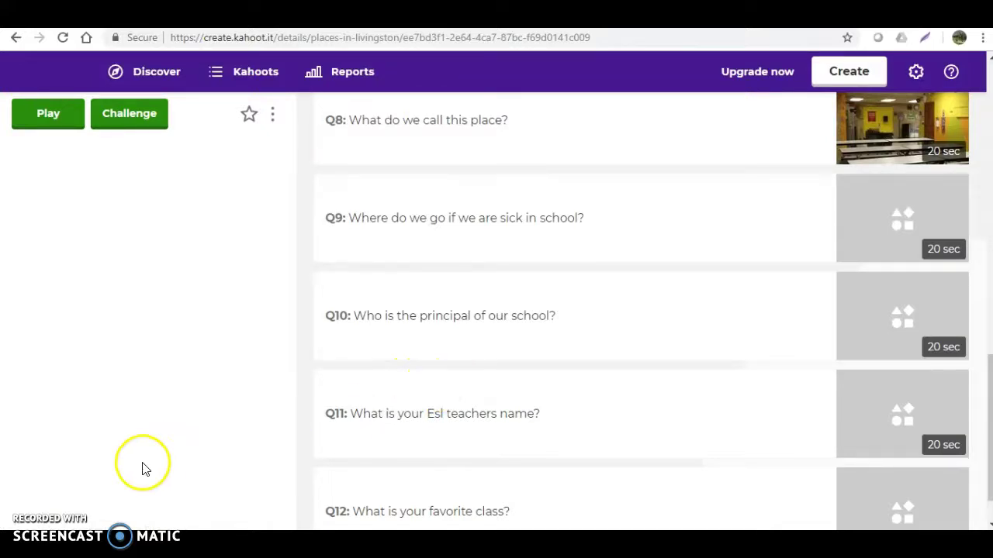
{"action": "scroll", "coordinate": [221, 390], "scroll_direction": "up", "scroll_amount": 6}
{"action": "scroll", "coordinate": [221, 388], "scroll_direction": "up", "scroll_amount": 6}
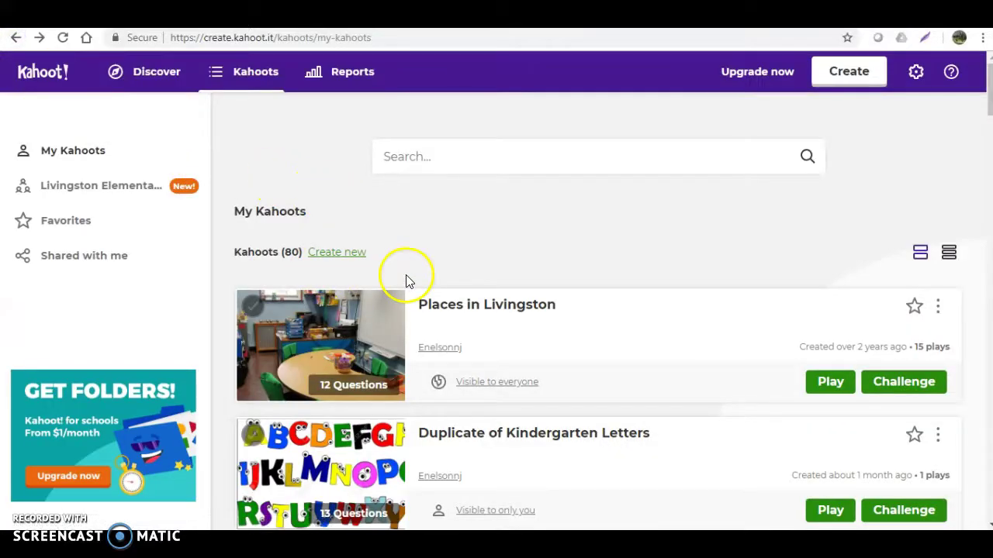
- Look through the list of the account's own kahoots and its search field
{"action": "scroll", "coordinate": [367, 271], "scroll_direction": "down", "scroll_amount": 3}
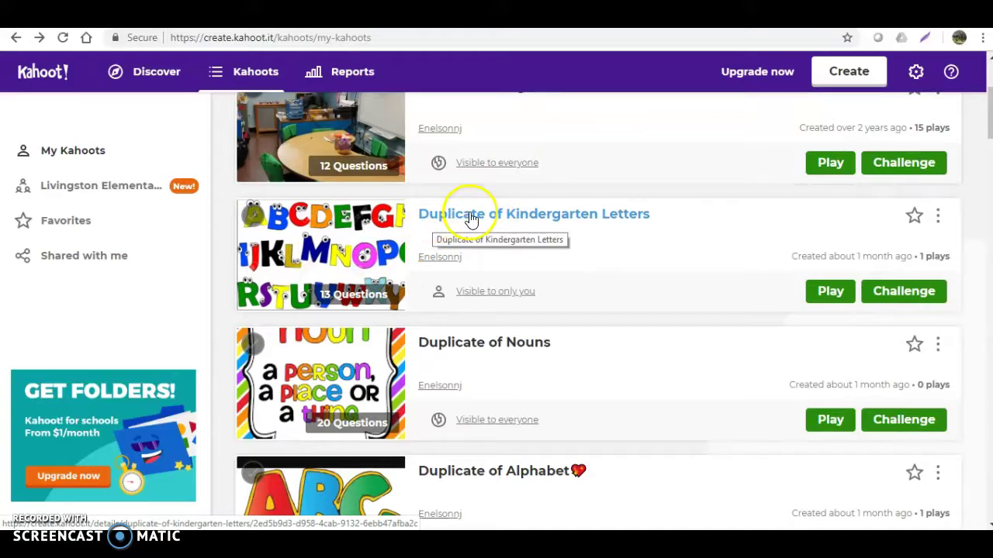
{"action": "scroll", "coordinate": [479, 315], "scroll_direction": "down", "scroll_amount": 4}
{"action": "scroll", "coordinate": [481, 314], "scroll_direction": "down", "scroll_amount": 7}
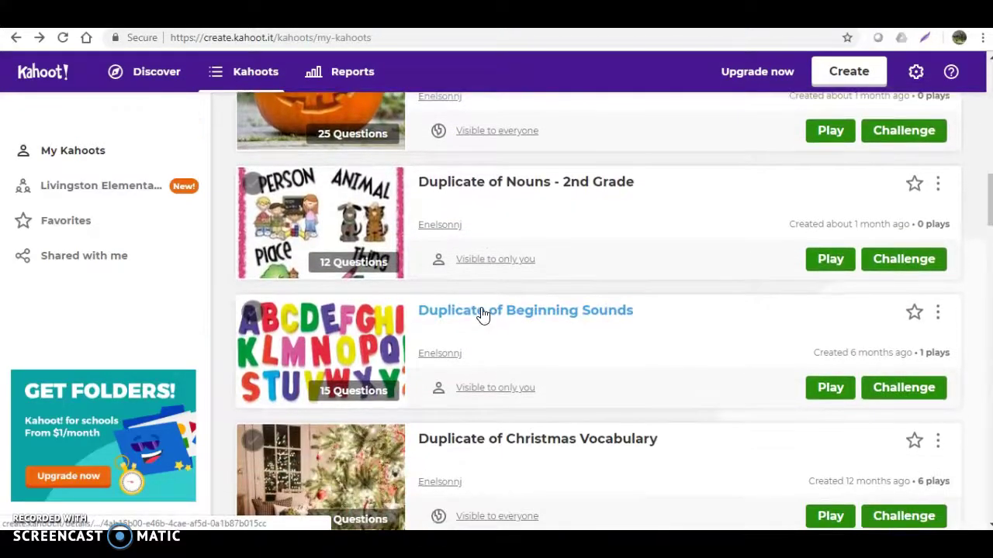
{"action": "scroll", "coordinate": [481, 314], "scroll_direction": "down", "scroll_amount": 2}
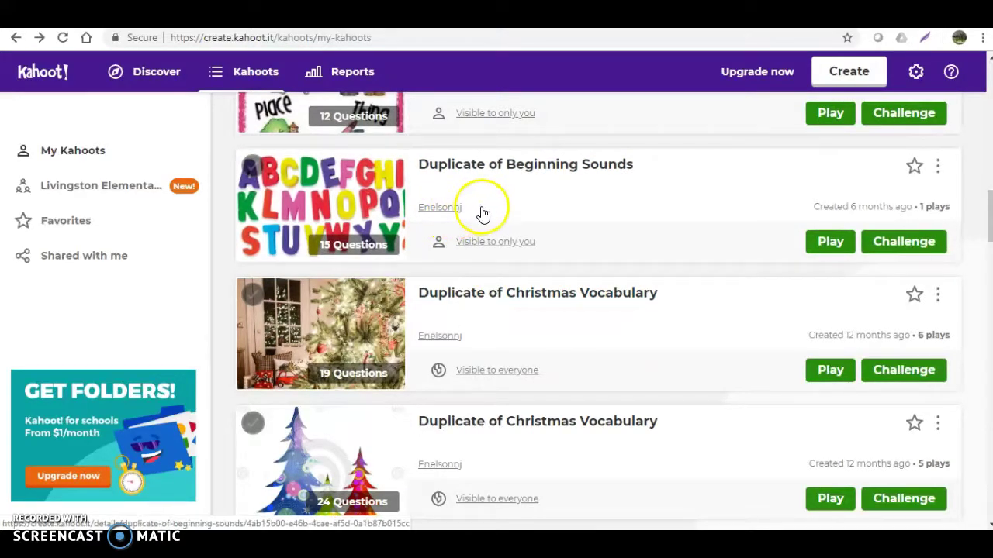
{"action": "scroll", "coordinate": [469, 214], "scroll_direction": "up", "scroll_amount": 12}
{"action": "scroll", "coordinate": [477, 211], "scroll_direction": "up", "scroll_amount": 1}
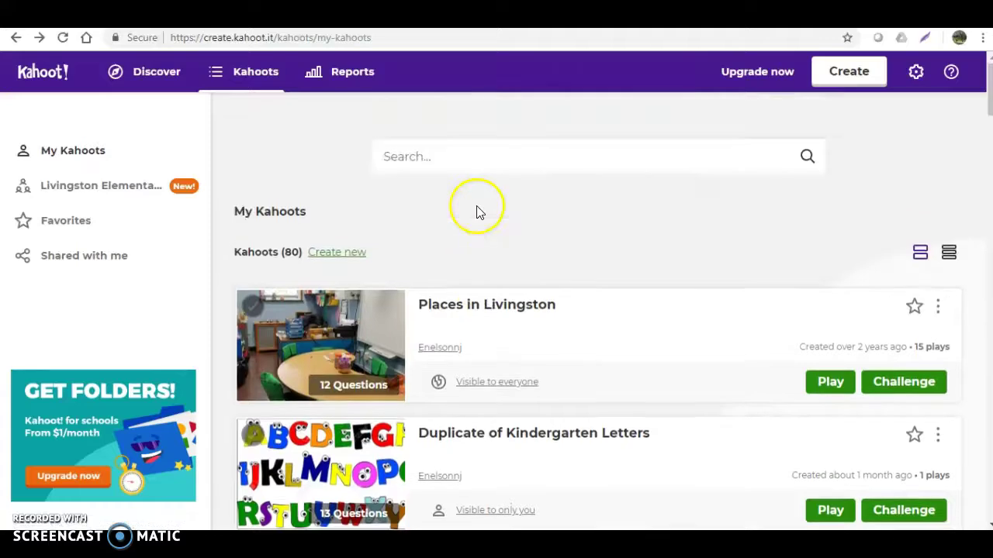
{"action": "left_click", "coordinate": [478, 158]}
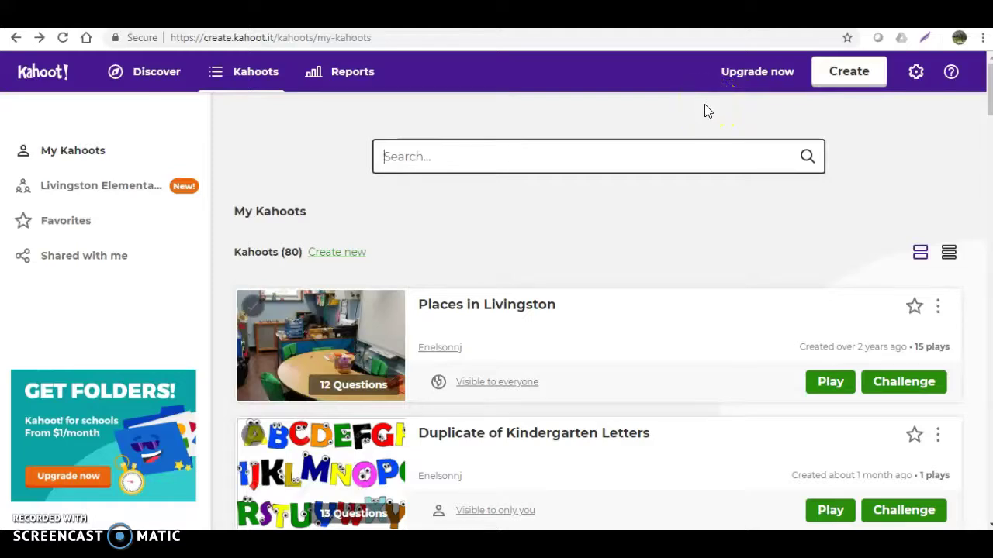
- Start creating a new kahoot of the Quiz type and delete the unsaved kahoot instead of restoring it
{"action": "left_click", "coordinate": [842, 80]}
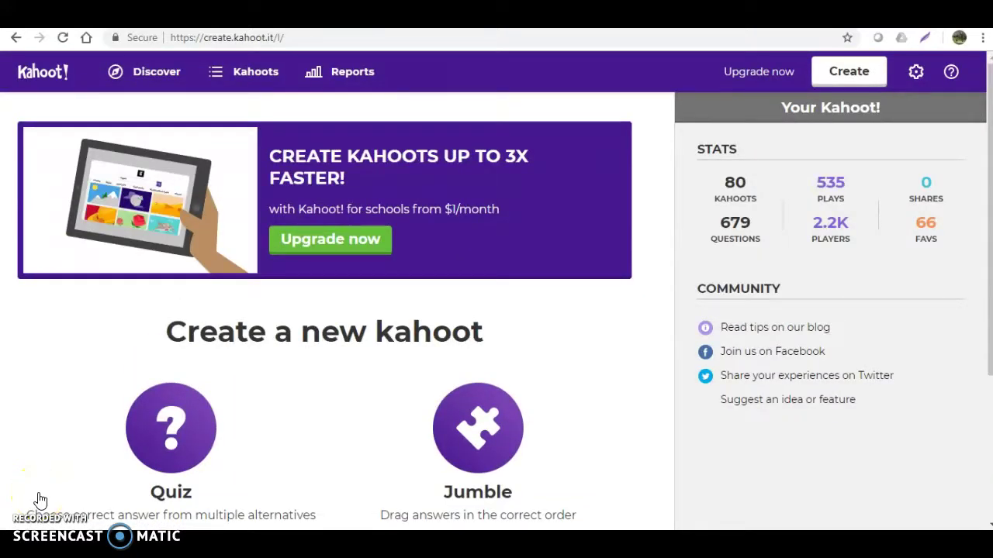
{"action": "scroll", "coordinate": [46, 485], "scroll_direction": "down", "scroll_amount": 1}
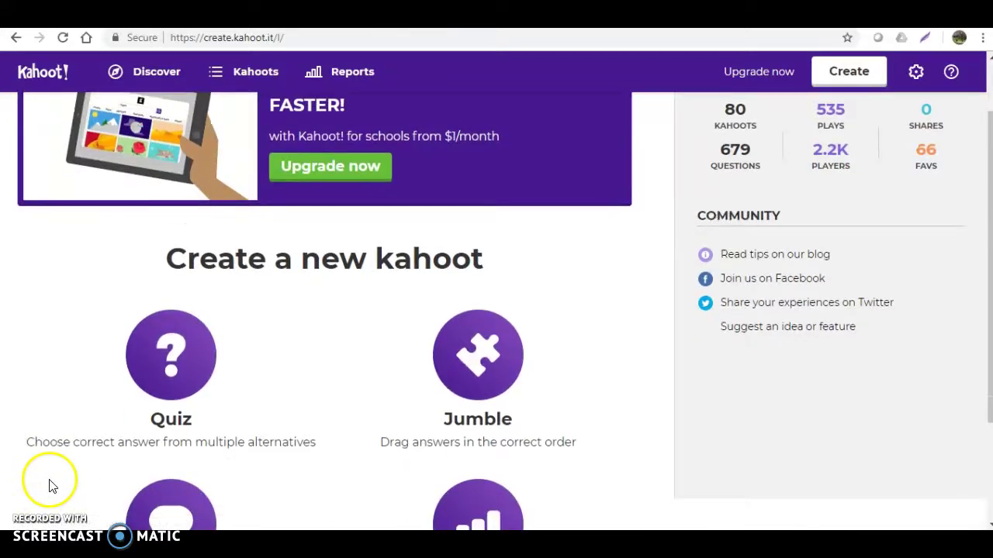
{"action": "scroll", "coordinate": [76, 456], "scroll_direction": "down", "scroll_amount": 1}
{"action": "scroll", "coordinate": [76, 456], "scroll_direction": "down", "scroll_amount": 1}
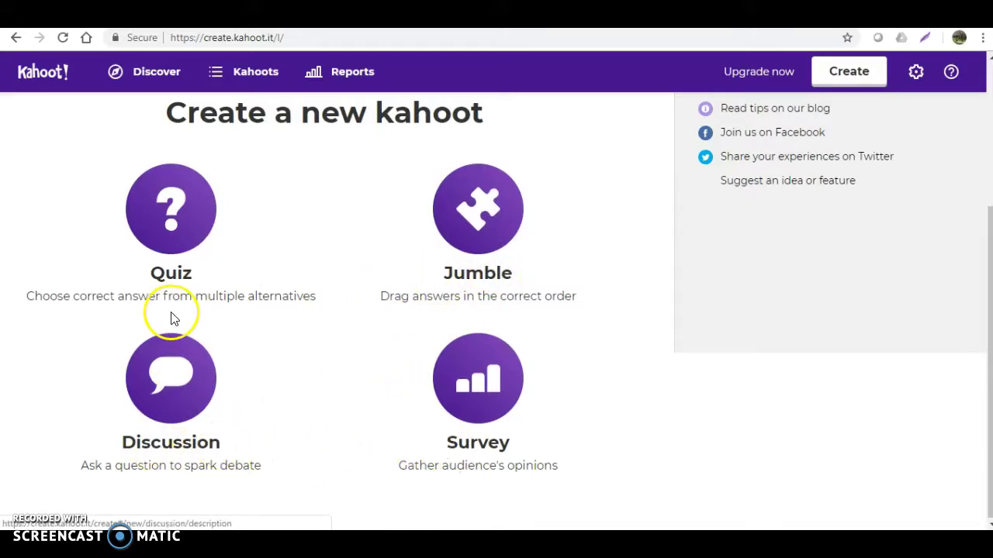
{"action": "left_click", "coordinate": [168, 239]}
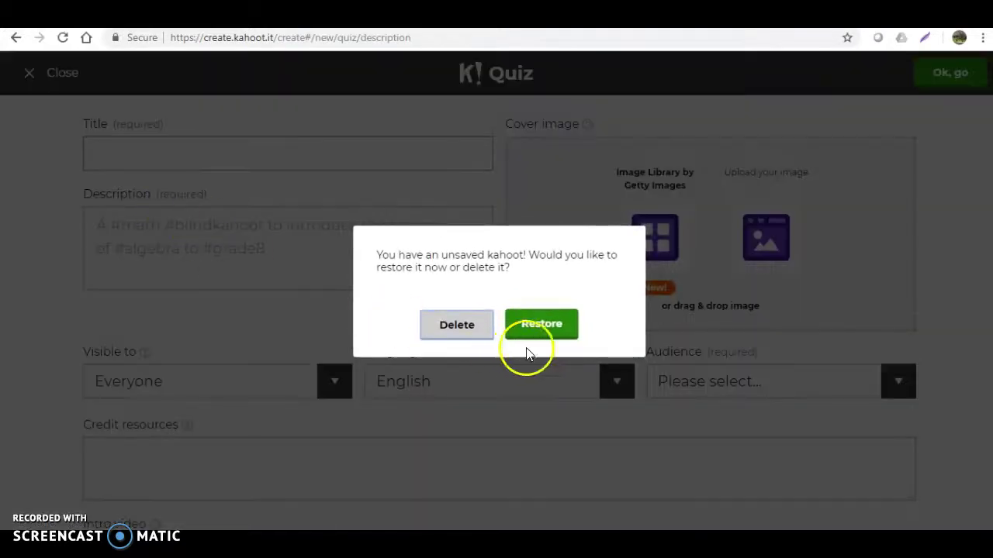
{"action": "left_click", "coordinate": [457, 325]}
- Title the quiz "Test" and give it the description "Test of kahoot"
{"action": "left_click", "coordinate": [249, 151]}
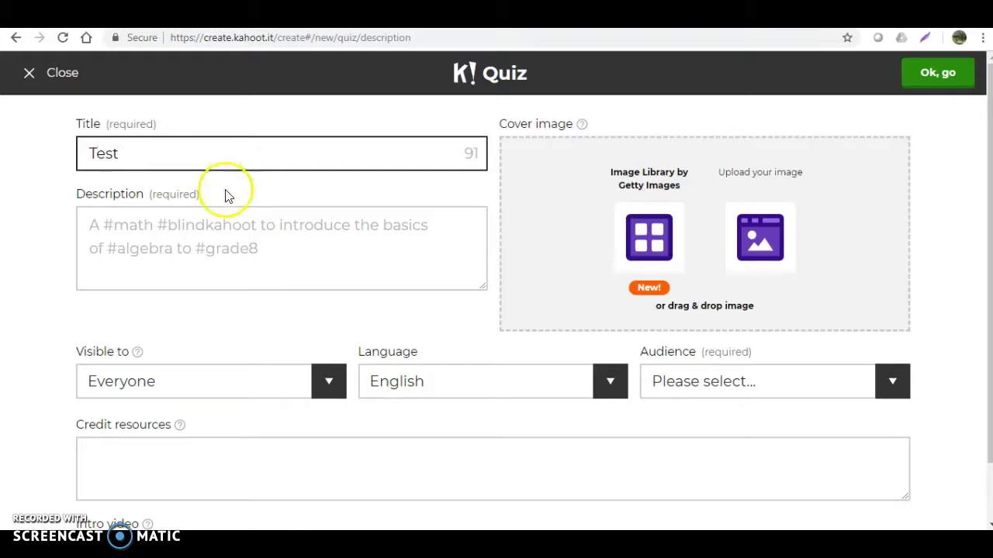
{"action": "left_click", "coordinate": [200, 215]}
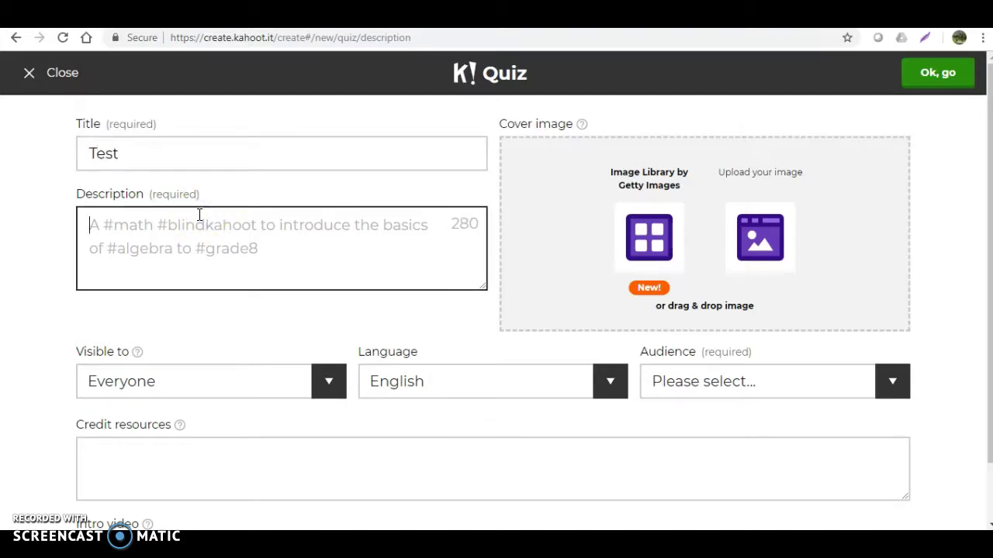
{"action": "type", "text": "Test of kahoot"}
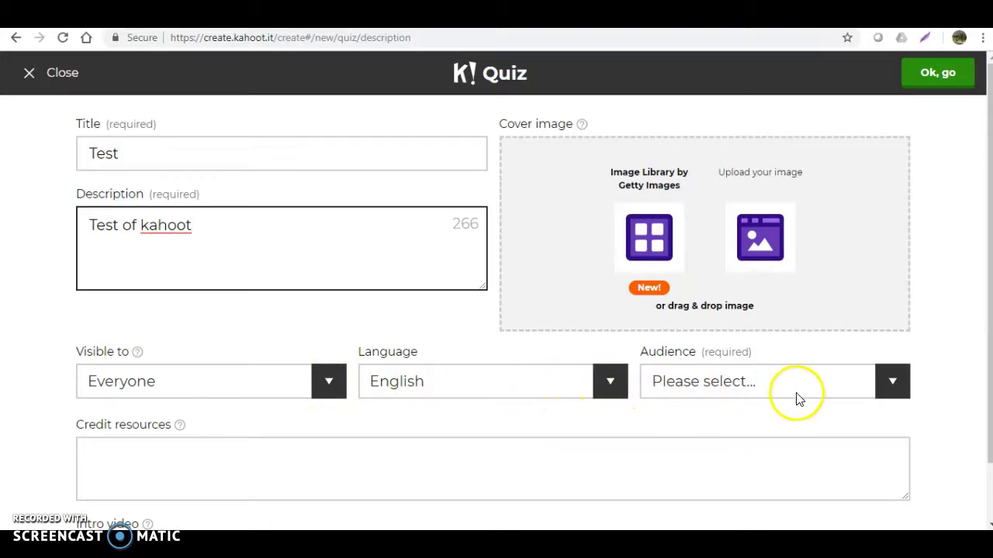
- Set the quiz's audience to School and check the credit resources and intro video fields
{"action": "left_click", "coordinate": [893, 381]}
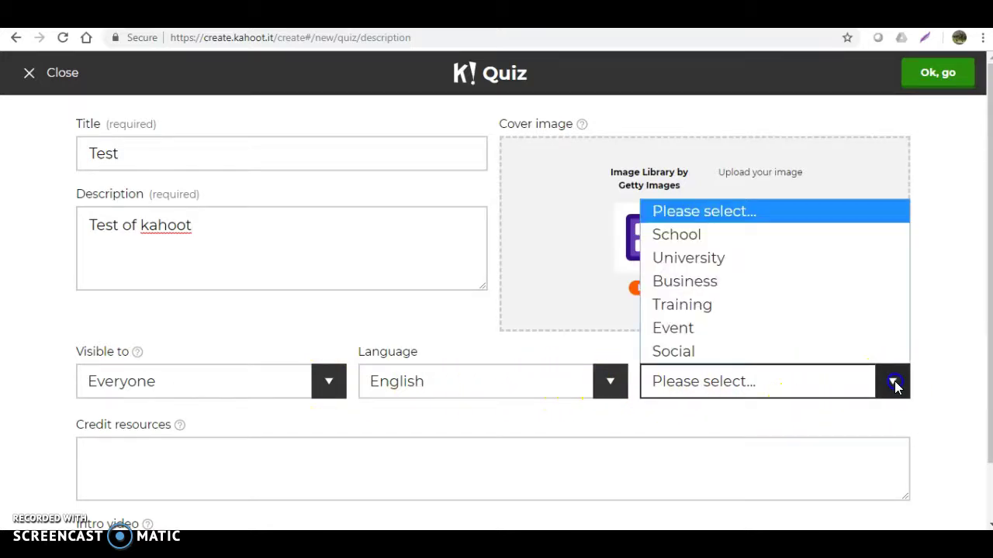
{"action": "left_click", "coordinate": [809, 243]}
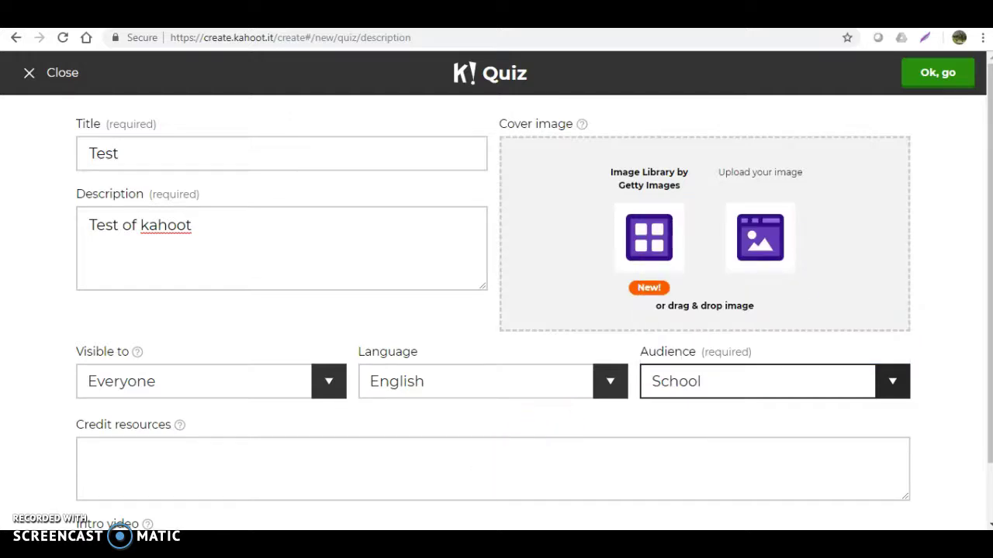
{"action": "scroll", "coordinate": [155, 407], "scroll_direction": "down", "scroll_amount": 1}
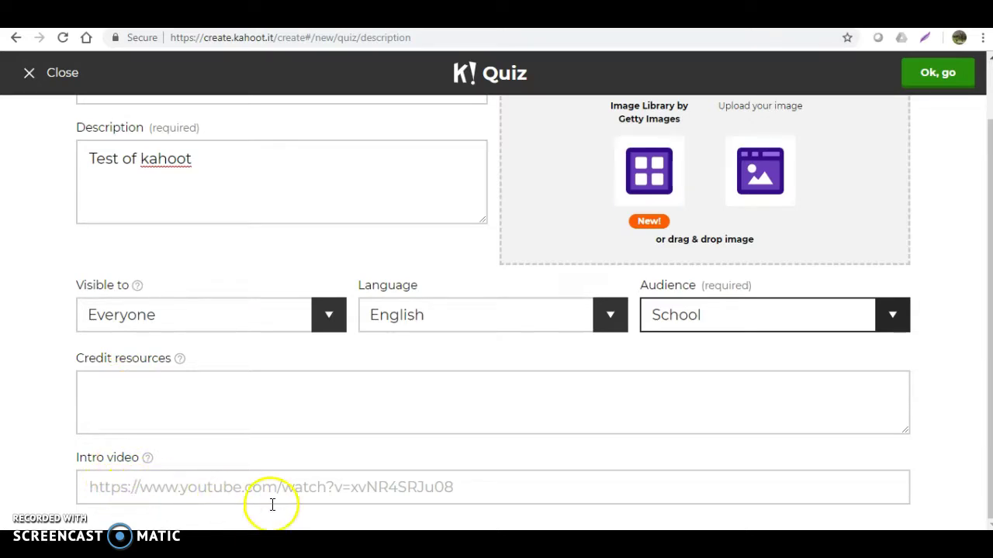
{"action": "scroll", "coordinate": [272, 508], "scroll_direction": "up", "scroll_amount": 1}
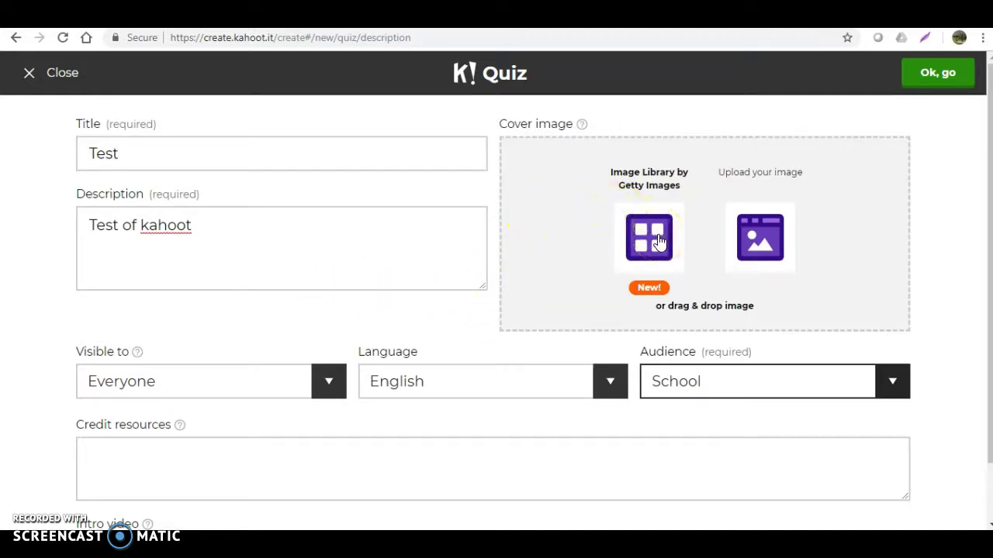
- Use the halved avocado photo from the Getty Images library as the cover image and confirm the quiz description
{"action": "left_click", "coordinate": [742, 252]}
{"action": "left_click", "coordinate": [655, 242]}
{"action": "left_click", "coordinate": [650, 241]}
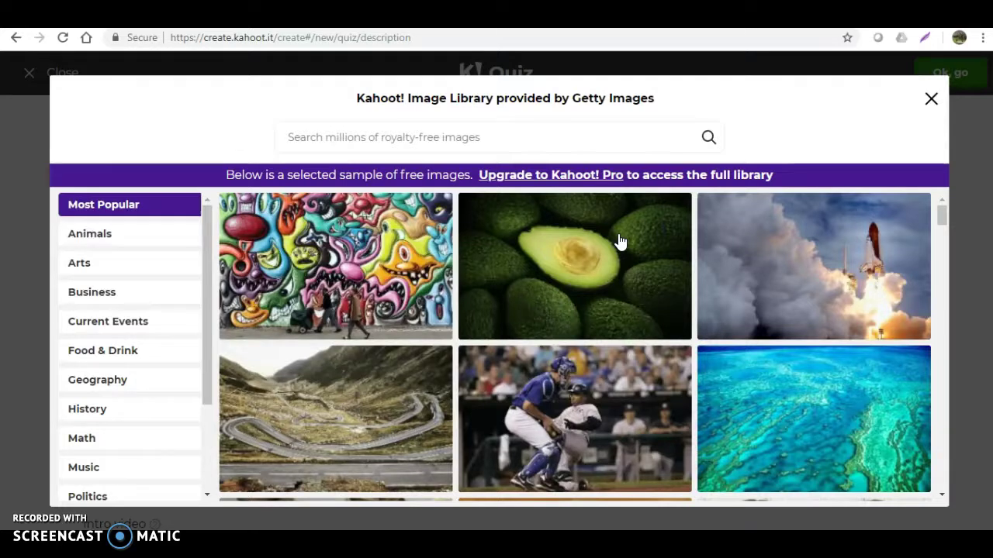
{"action": "left_click", "coordinate": [619, 240]}
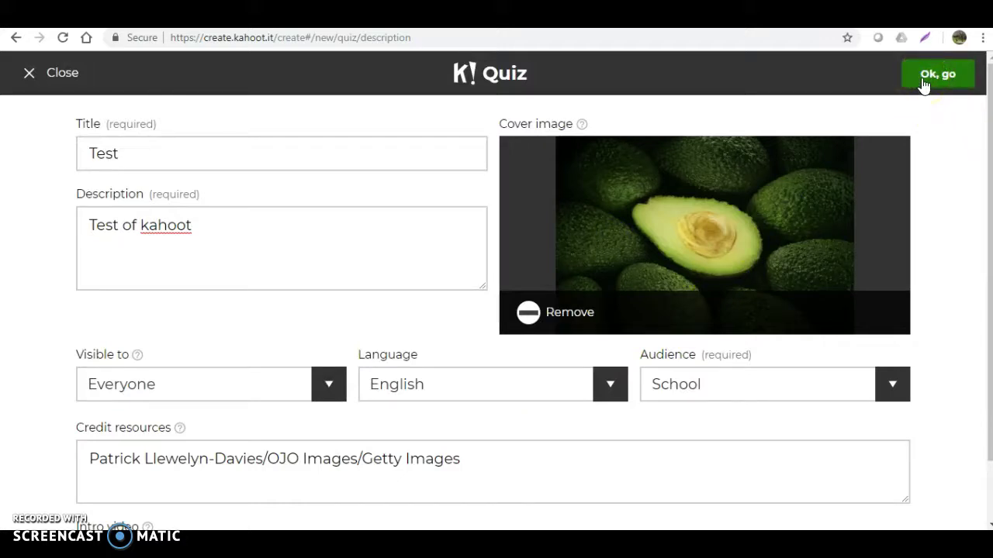
{"action": "left_click", "coordinate": [799, 164]}
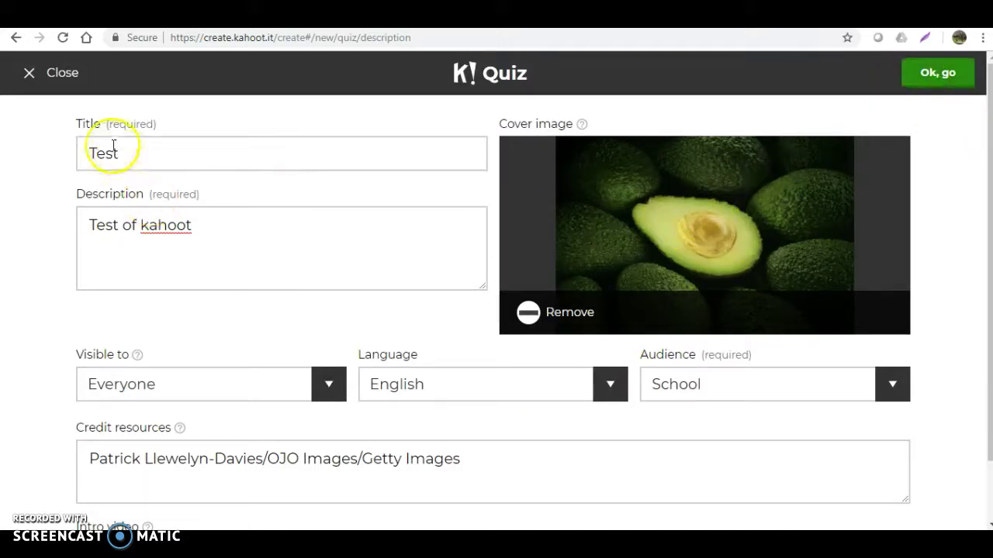
{"action": "left_click", "coordinate": [944, 82]}
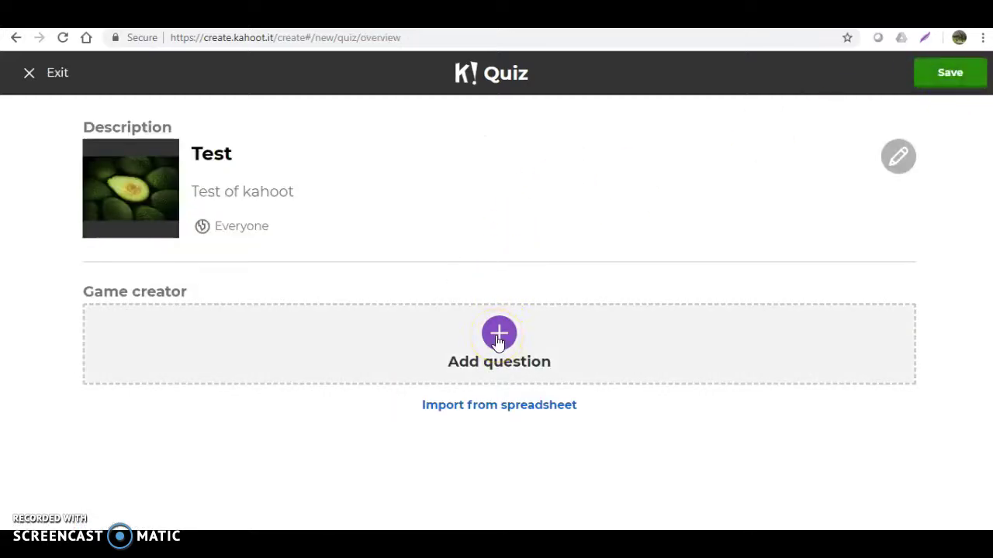
- Add a first question reading "How to Kahoot" and mark answer 1 as the correct one
{"action": "left_click", "coordinate": [498, 335]}
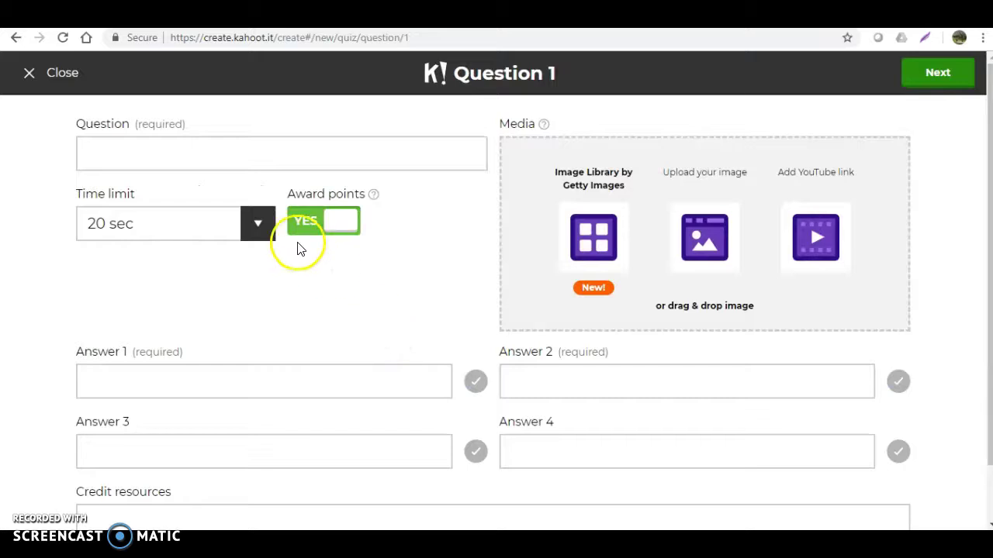
{"action": "left_click", "coordinate": [250, 156]}
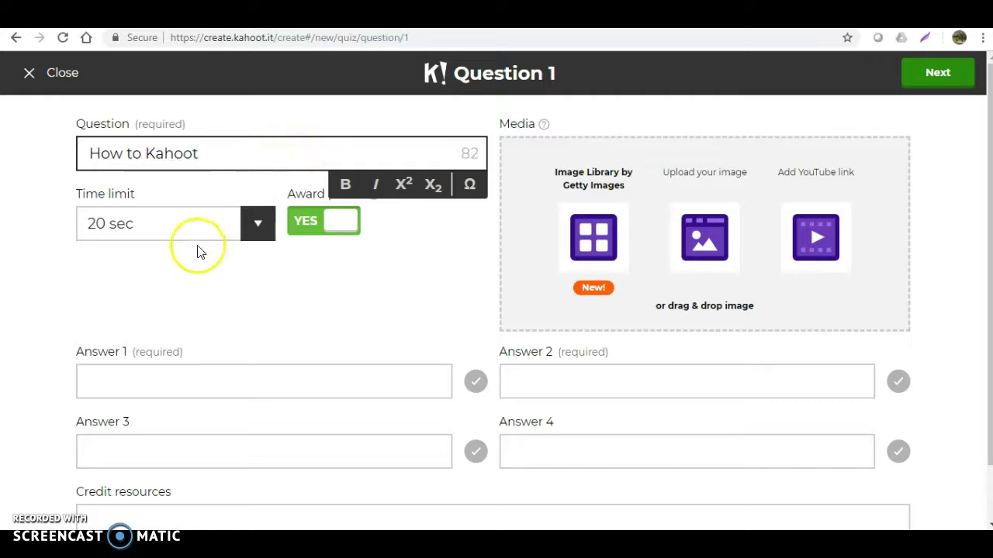
{"action": "left_click", "coordinate": [197, 271]}
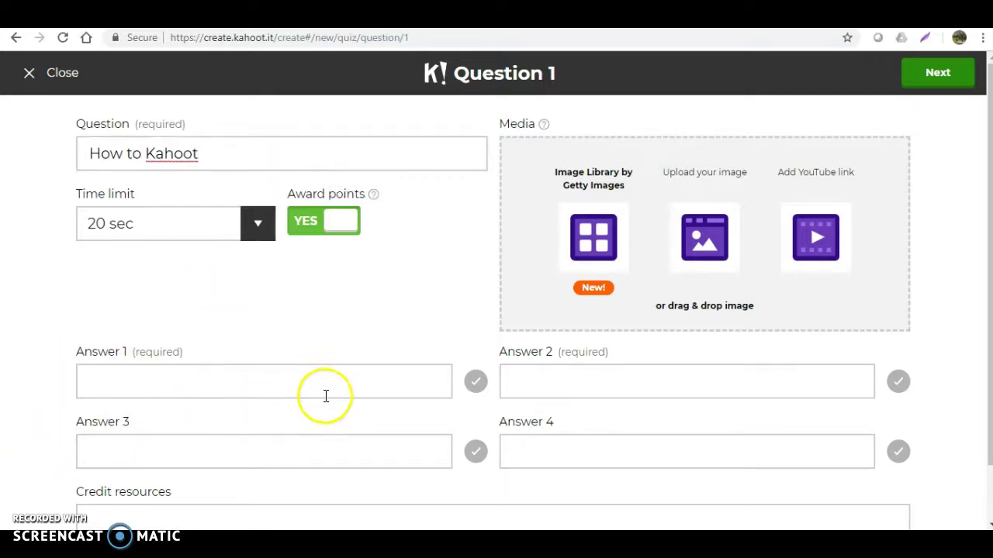
{"action": "scroll", "coordinate": [326, 396], "scroll_direction": "down", "scroll_amount": 1}
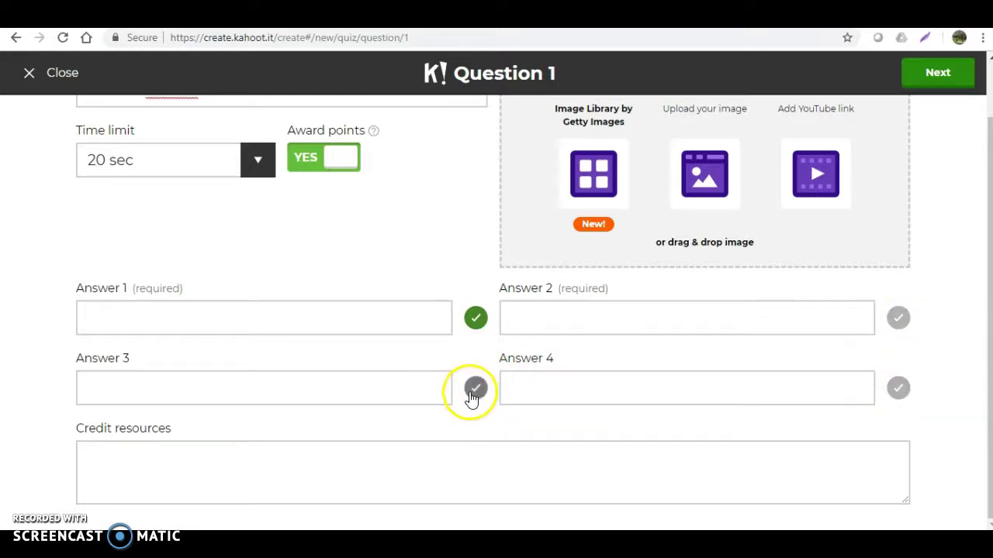
{"action": "scroll", "coordinate": [471, 392], "scroll_direction": "up", "scroll_amount": 1}
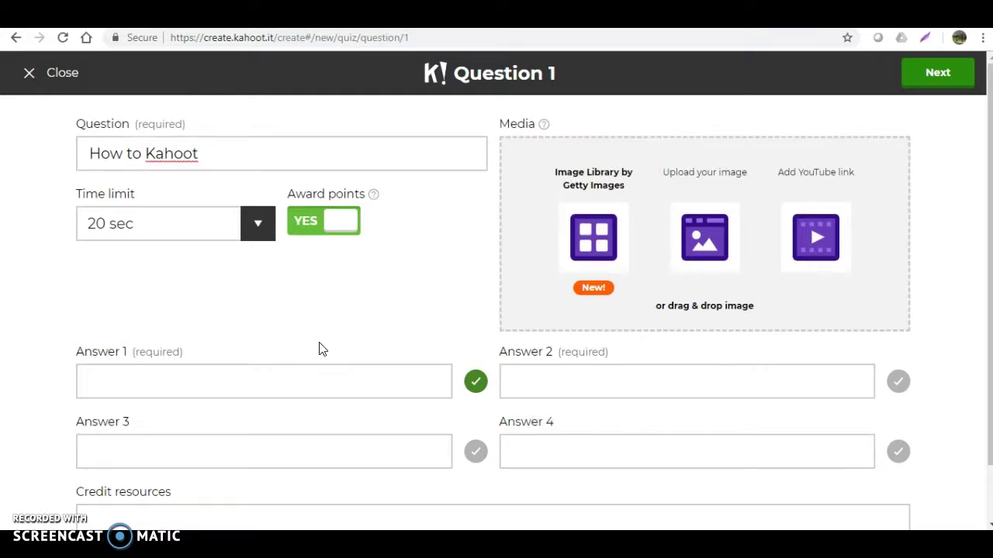
- Turn the question's award points setting off and on again, and check the credit resources field
{"action": "left_click", "coordinate": [340, 230]}
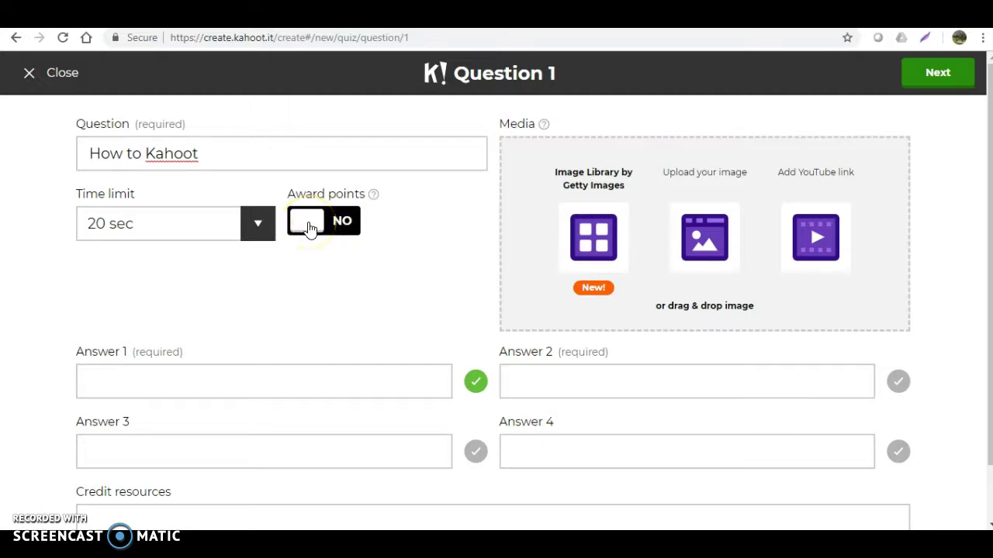
{"action": "left_click", "coordinate": [310, 228]}
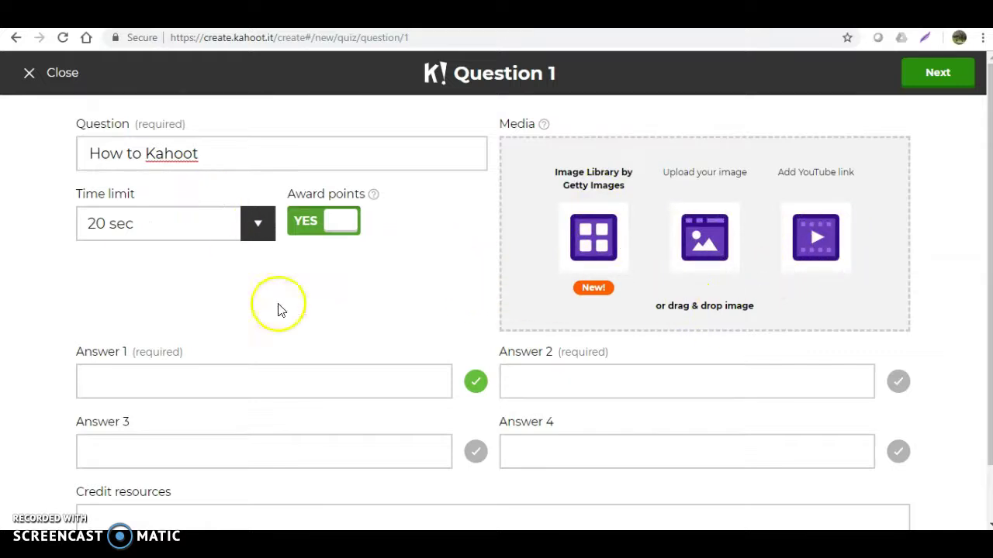
{"action": "scroll", "coordinate": [299, 341], "scroll_direction": "down", "scroll_amount": 1}
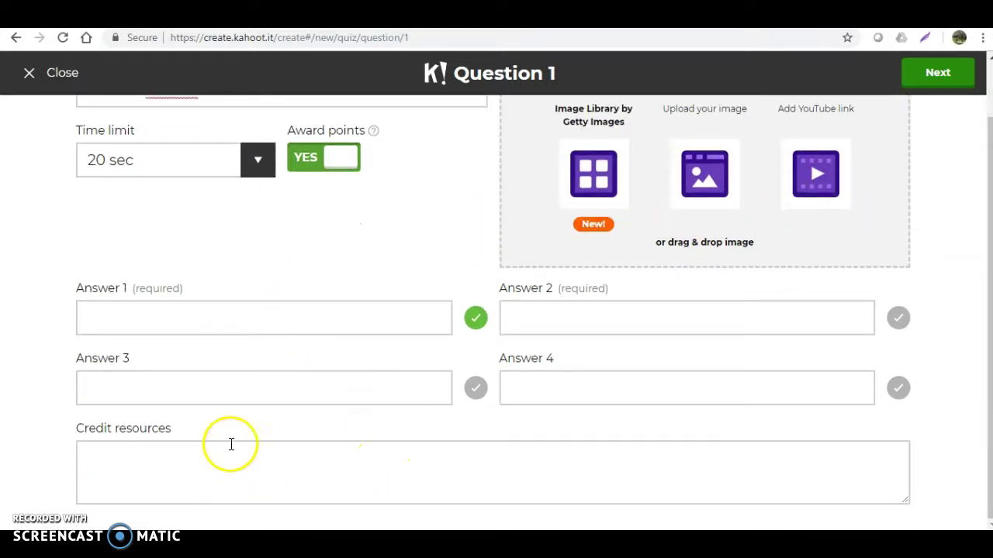
{"action": "scroll", "coordinate": [237, 439], "scroll_direction": "up", "scroll_amount": 1}
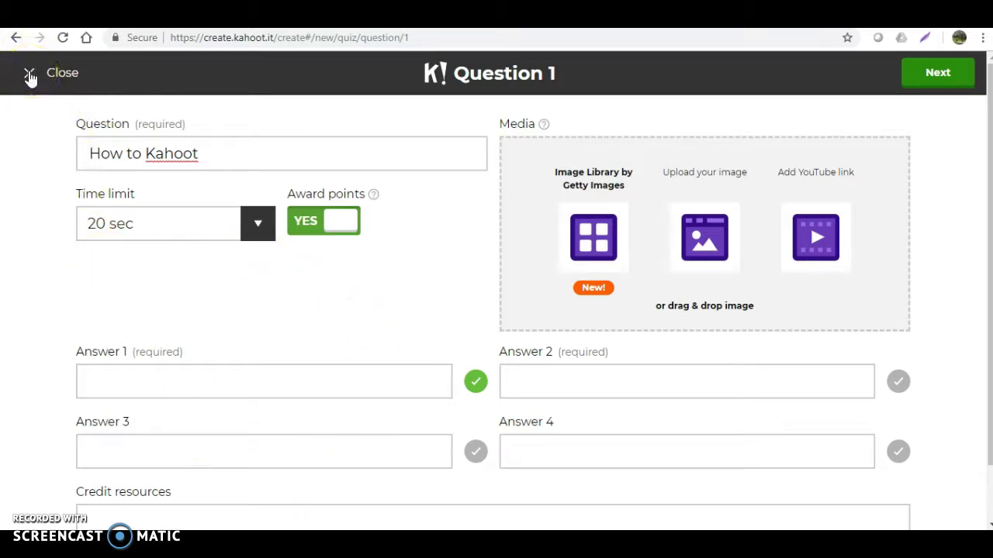
- Close the question without finishing it and exit the quiz, discarding the new kahoot
{"action": "left_click", "coordinate": [29, 75]}
{"action": "left_click", "coordinate": [545, 330]}
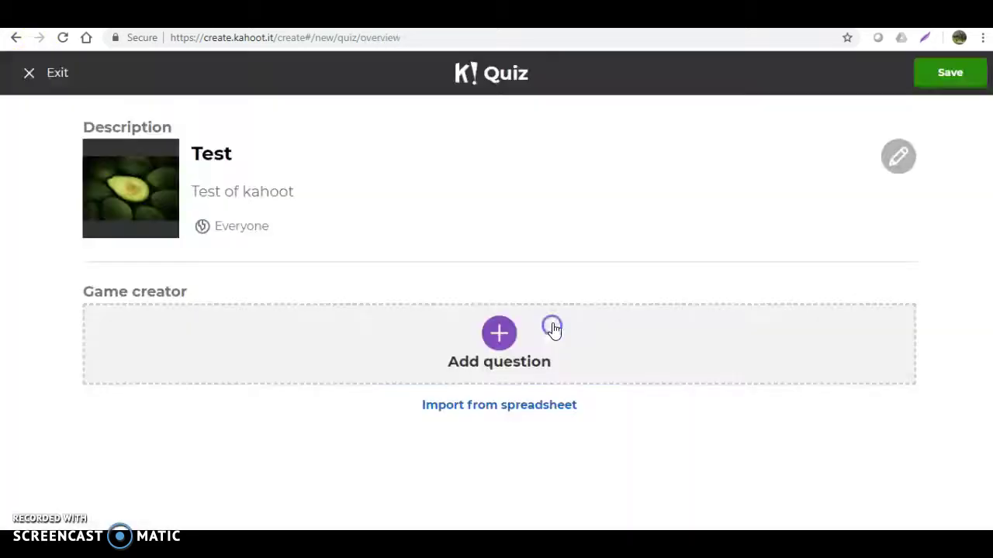
{"action": "left_click", "coordinate": [29, 73]}
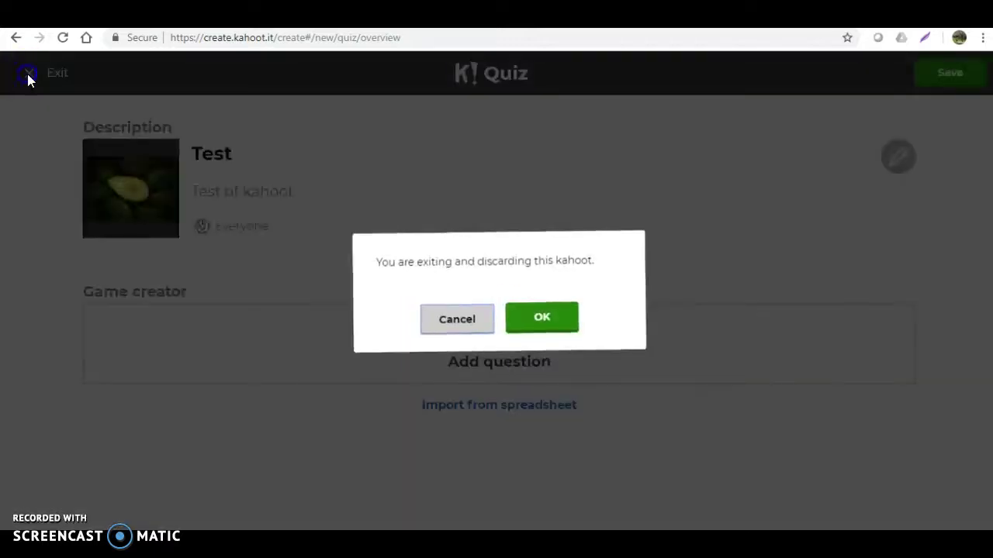
{"action": "left_click", "coordinate": [568, 326]}
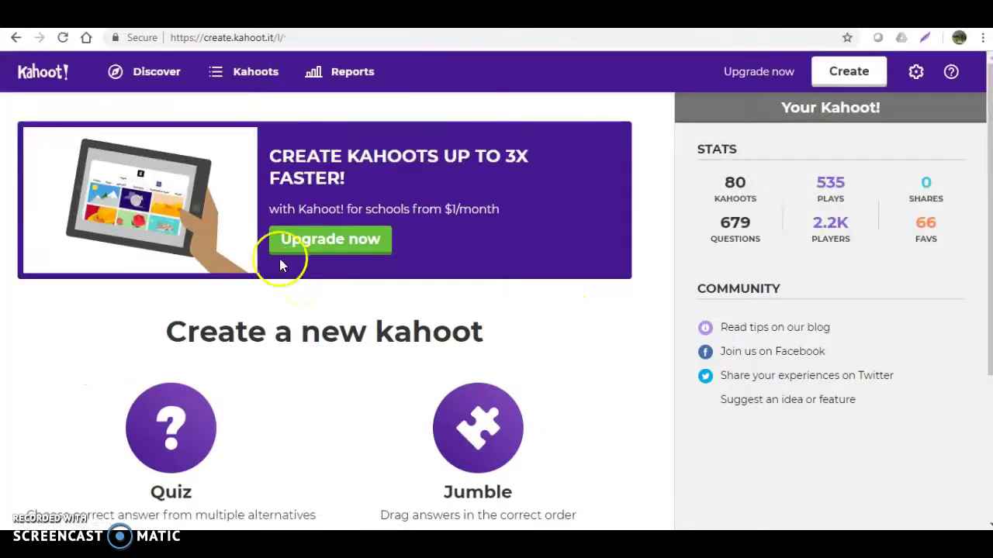
- Search the public kahoots on the Discover page for "ESL"
{"action": "left_click", "coordinate": [145, 74]}
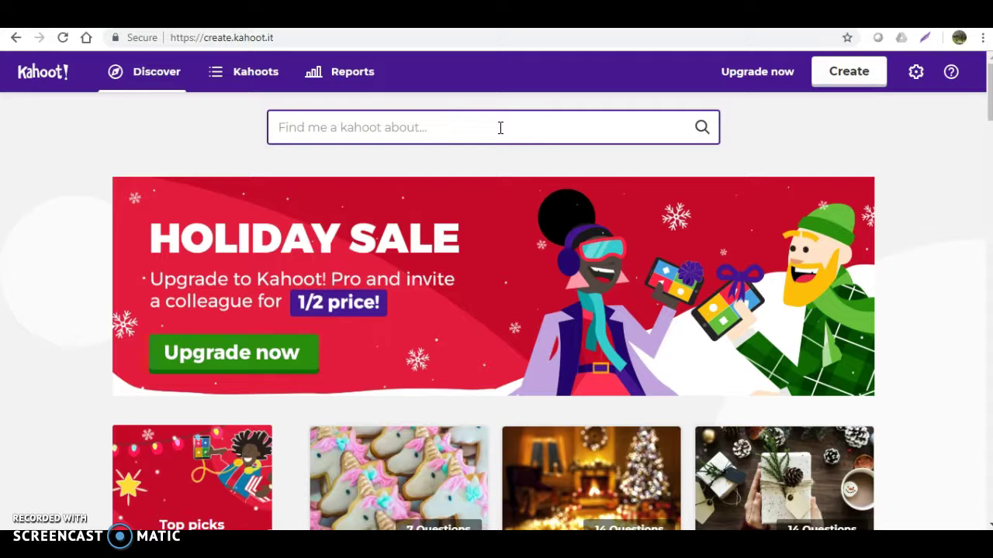
{"action": "type", "text": "ESL"}
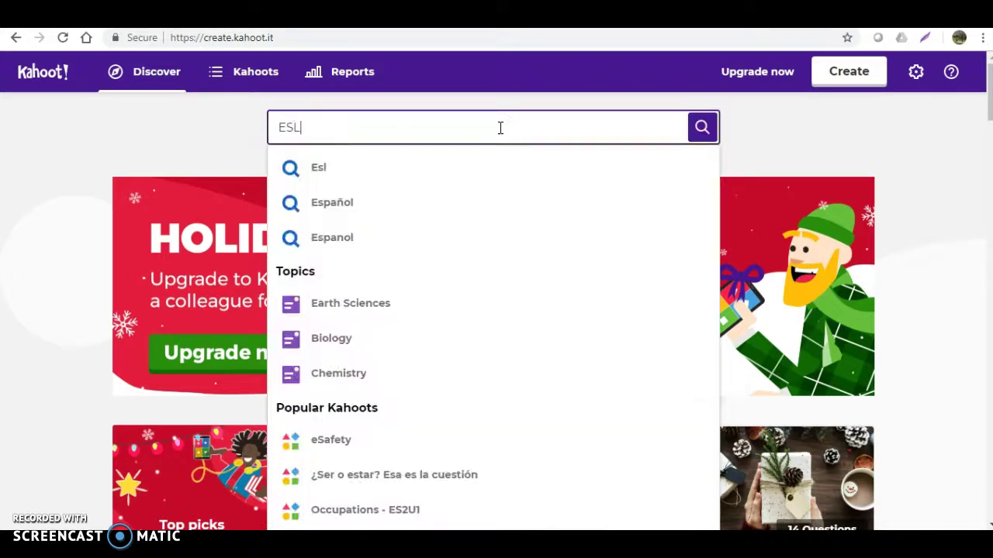
{"action": "key", "text": "Return"}
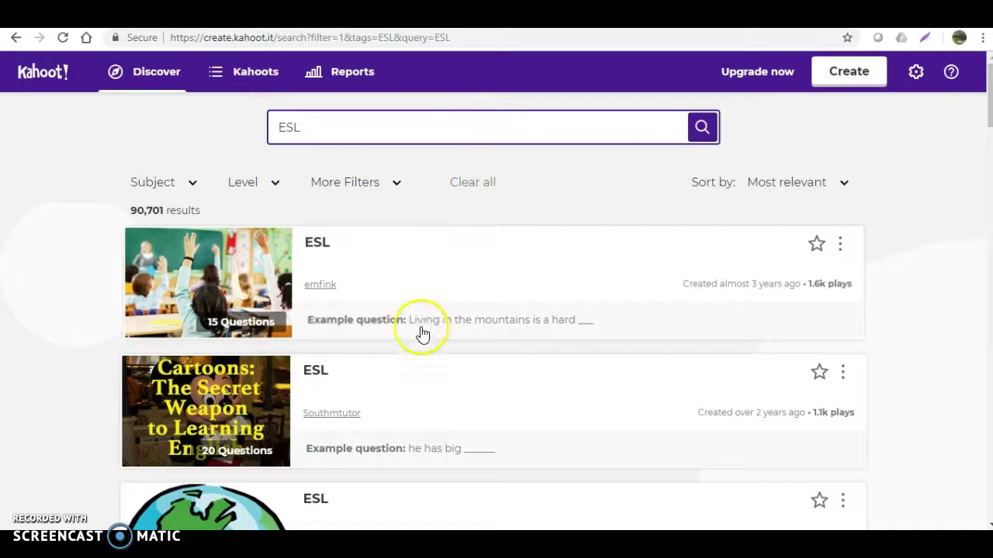
- Open the first kahoot in the ESL search results and look through its list of questions
{"action": "left_click", "coordinate": [318, 241]}
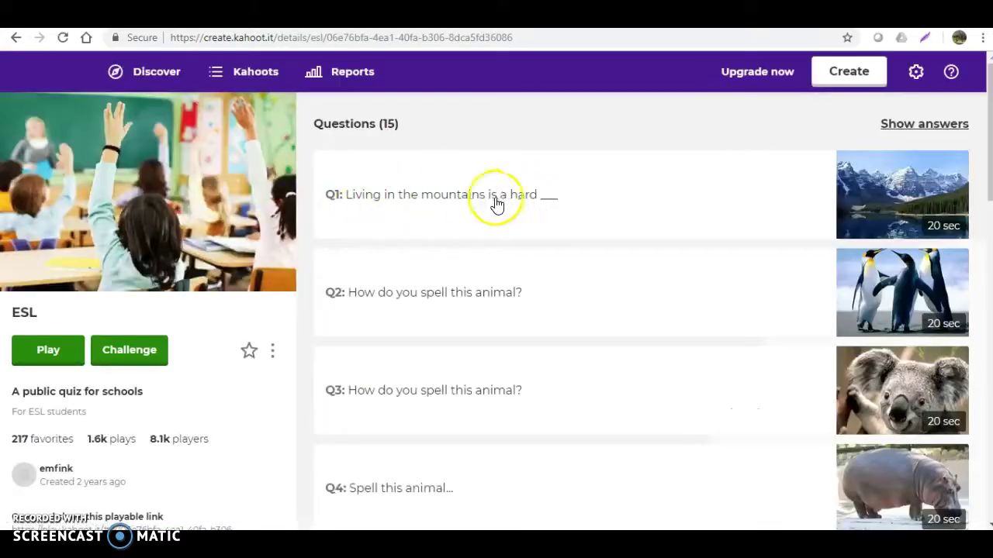
{"action": "scroll", "coordinate": [413, 201], "scroll_direction": "down", "scroll_amount": 1}
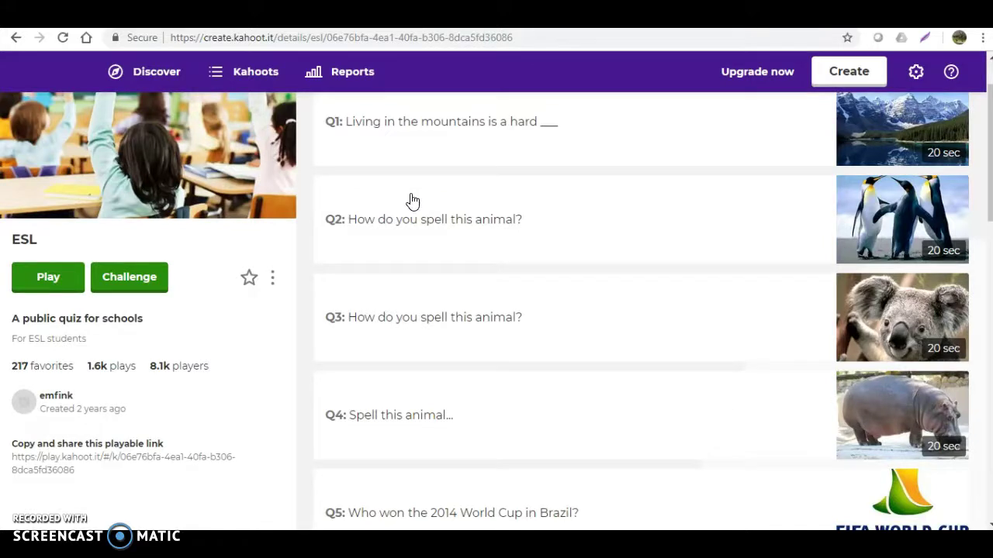
{"action": "scroll", "coordinate": [413, 201], "scroll_direction": "down", "scroll_amount": 5}
{"action": "scroll", "coordinate": [411, 206], "scroll_direction": "up", "scroll_amount": 6}
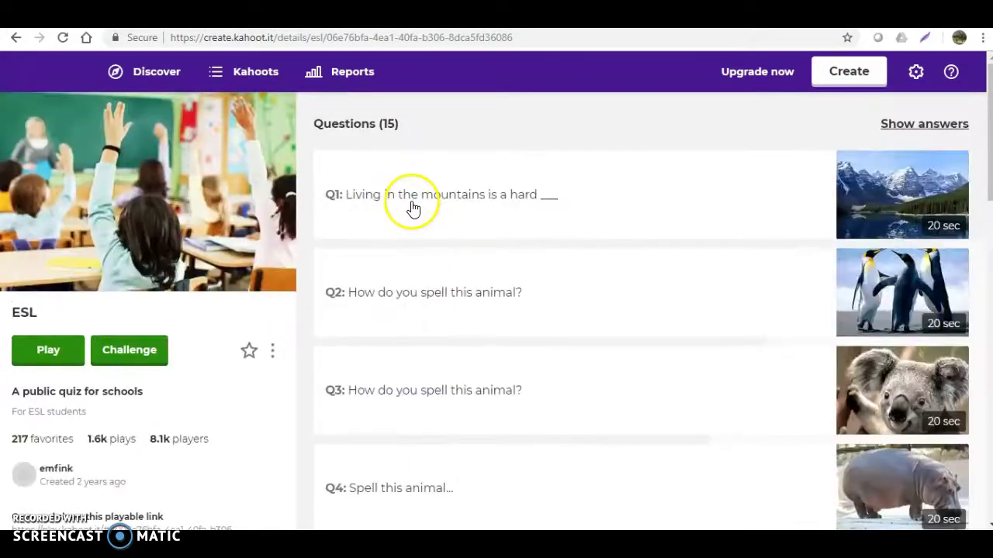
- Return to the Discover page and browse its featured kahoot collections
{"action": "left_click", "coordinate": [15, 39]}
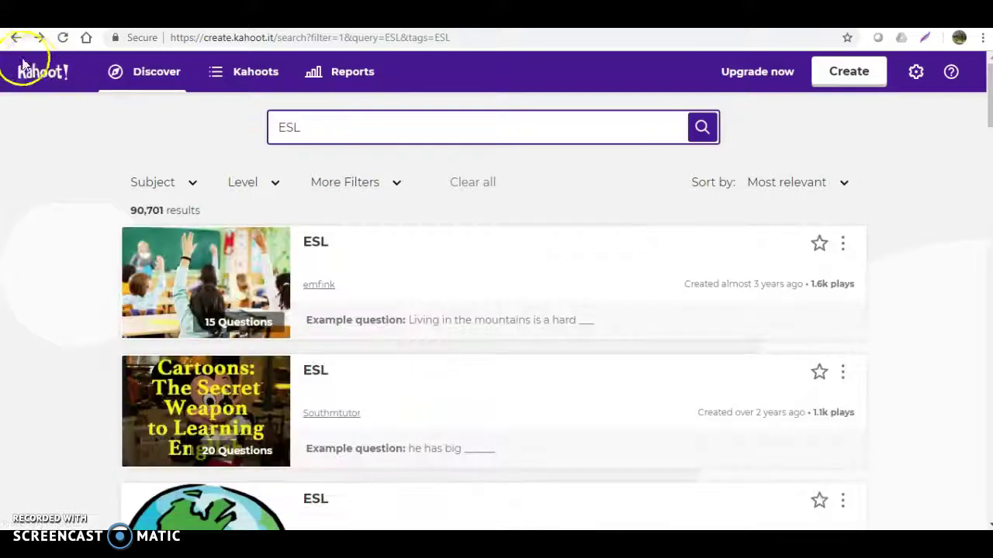
{"action": "left_click", "coordinate": [15, 38]}
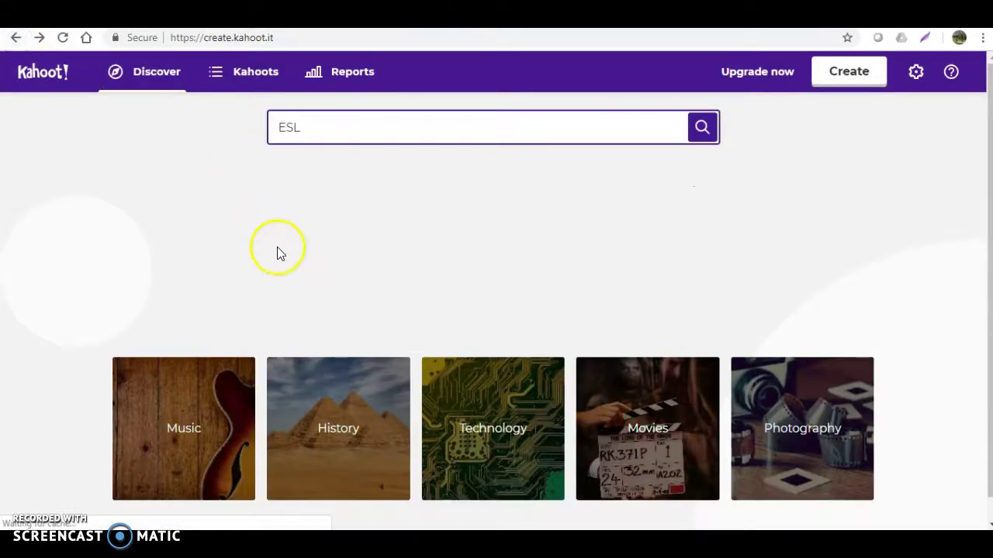
{"action": "scroll", "coordinate": [281, 259], "scroll_direction": "down", "scroll_amount": 7}
{"action": "scroll", "coordinate": [283, 270], "scroll_direction": "up", "scroll_amount": 3}
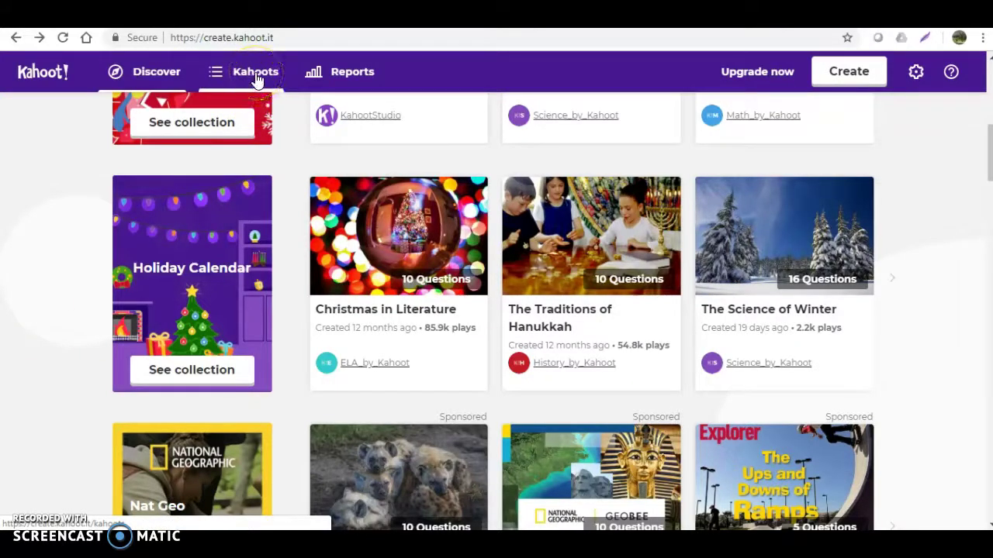
{"action": "scroll", "coordinate": [721, 288], "scroll_direction": "up", "scroll_amount": 4}
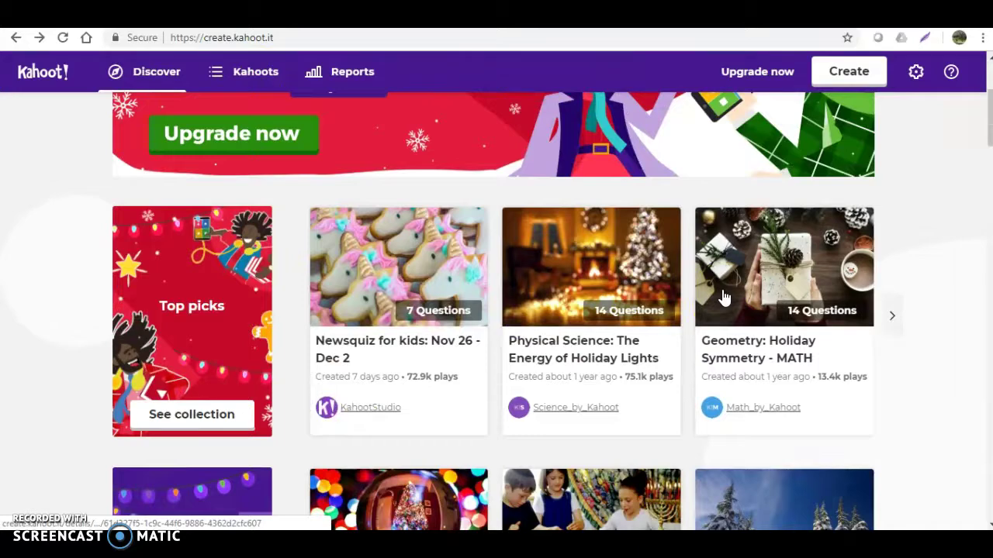
{"action": "scroll", "coordinate": [717, 311], "scroll_direction": "down", "scroll_amount": 4}
{"action": "scroll", "coordinate": [621, 330], "scroll_direction": "down", "scroll_amount": 4}
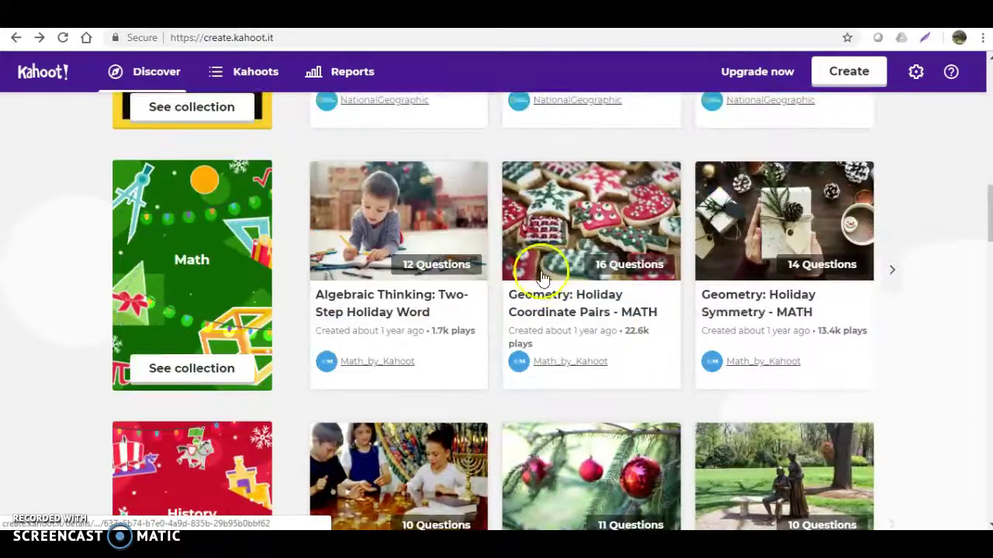
- Open "Geometry: Holiday Coordinate Pairs - MATH" and show the answers to its first two questions
{"action": "left_click", "coordinate": [572, 308]}
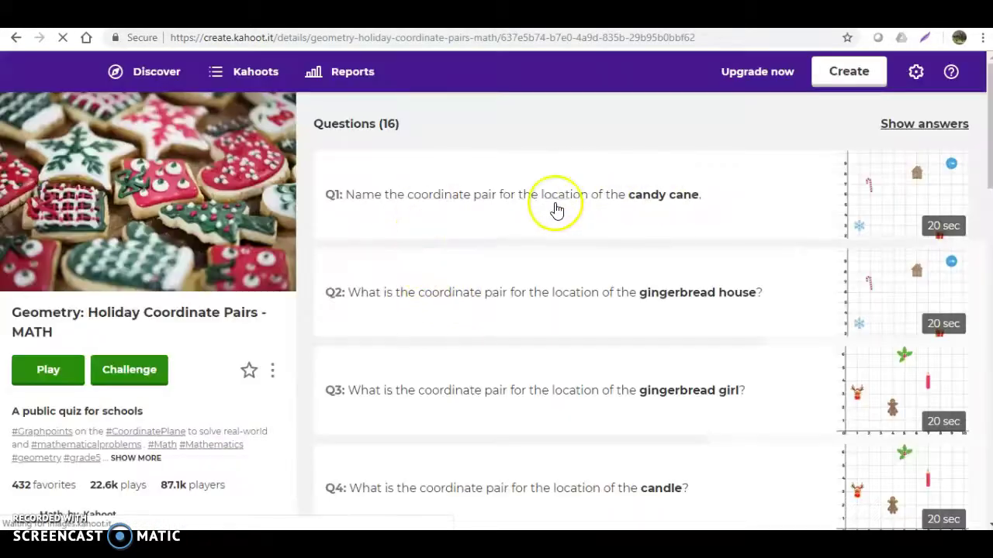
{"action": "left_click", "coordinate": [547, 197]}
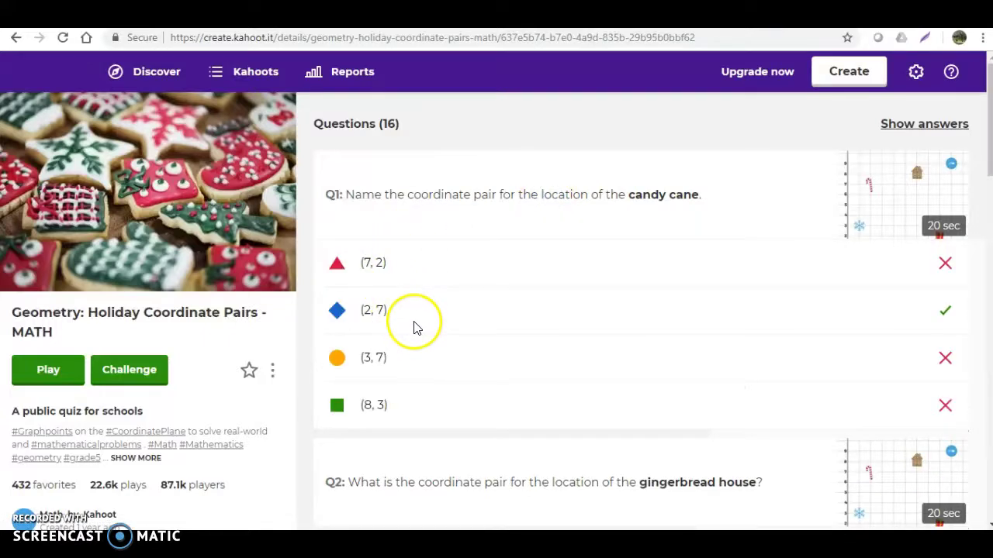
{"action": "scroll", "coordinate": [415, 327], "scroll_direction": "down", "scroll_amount": 4}
{"action": "left_click", "coordinate": [423, 196]}
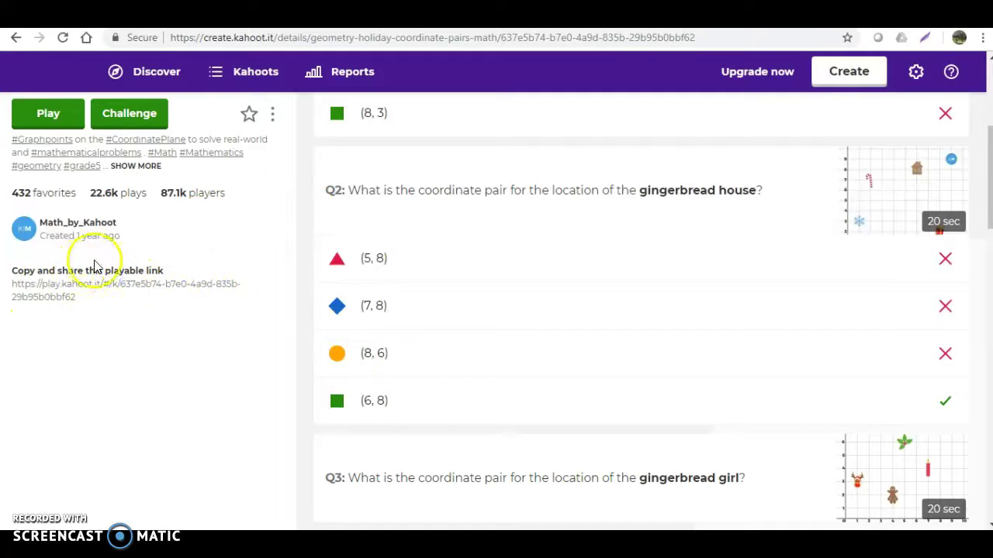
- Look at the further options available for the geometry kahoot, such as Preview, Share and Duplicate
{"action": "scroll", "coordinate": [93, 256], "scroll_direction": "up", "scroll_amount": 2}
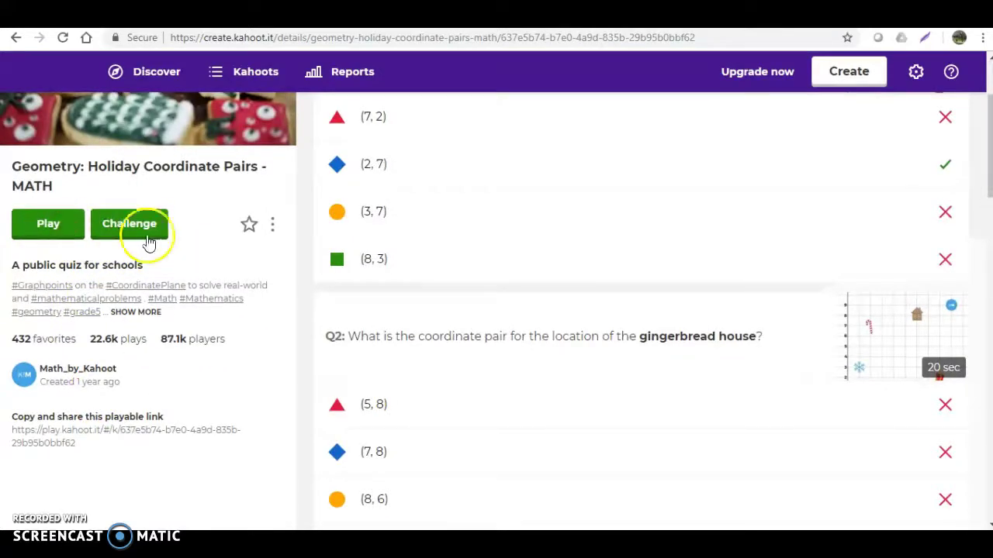
{"action": "left_click", "coordinate": [273, 225]}
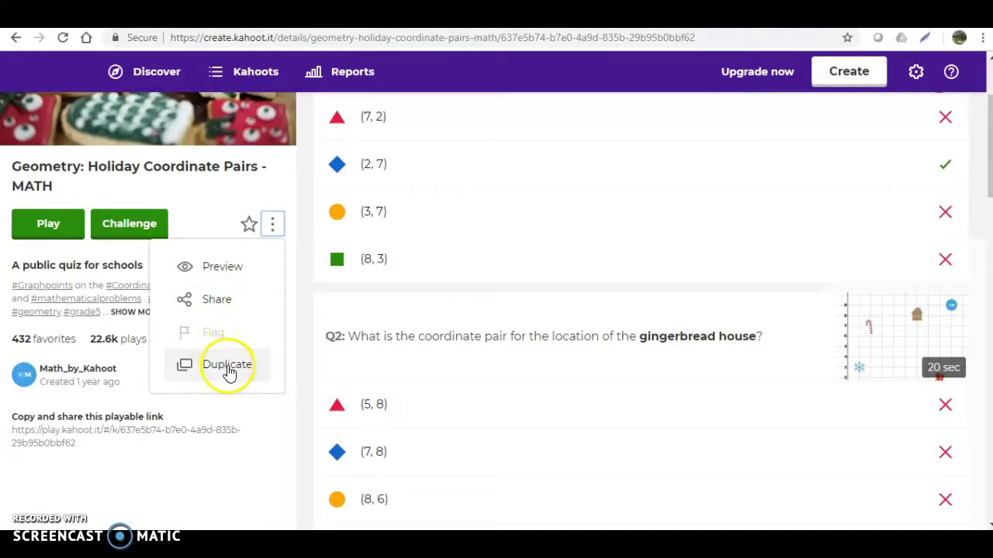
{"action": "scroll", "coordinate": [225, 264], "scroll_direction": "up", "scroll_amount": 2}
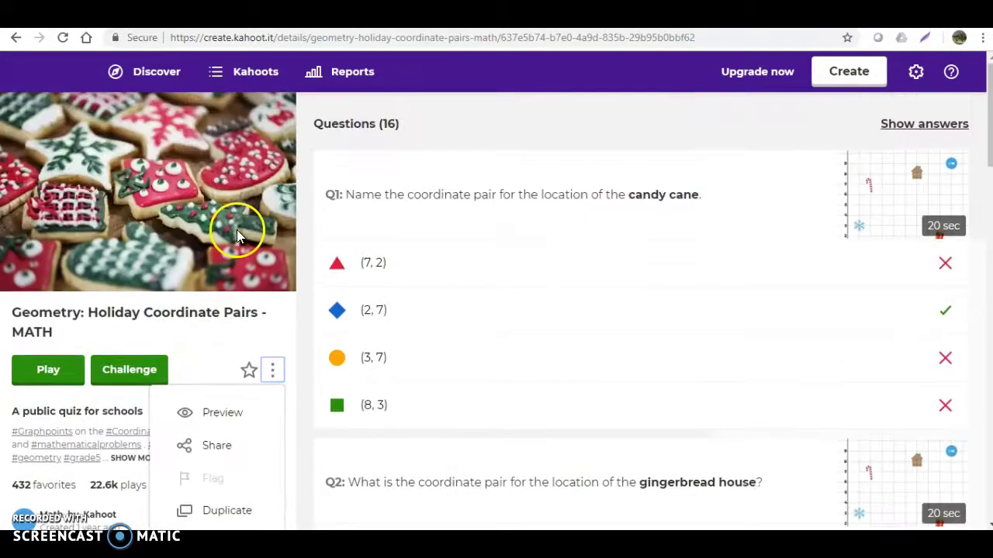
- Find and open Treasures_4th_Grade_unit_2_Week_1_vocabulary among the account's own kahoots and show the answers to its first question
{"action": "left_click", "coordinate": [255, 77]}
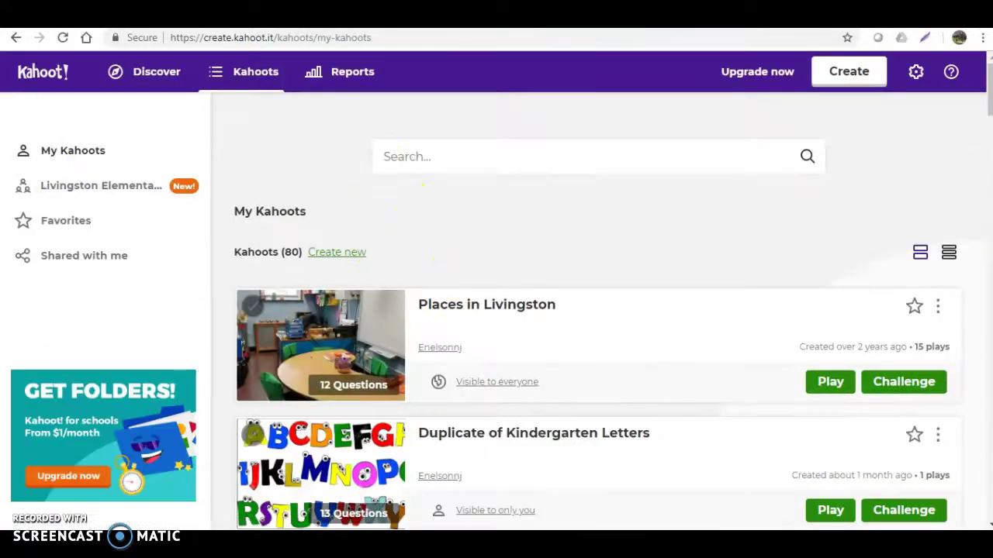
{"action": "scroll", "coordinate": [259, 318], "scroll_direction": "down", "scroll_amount": 15}
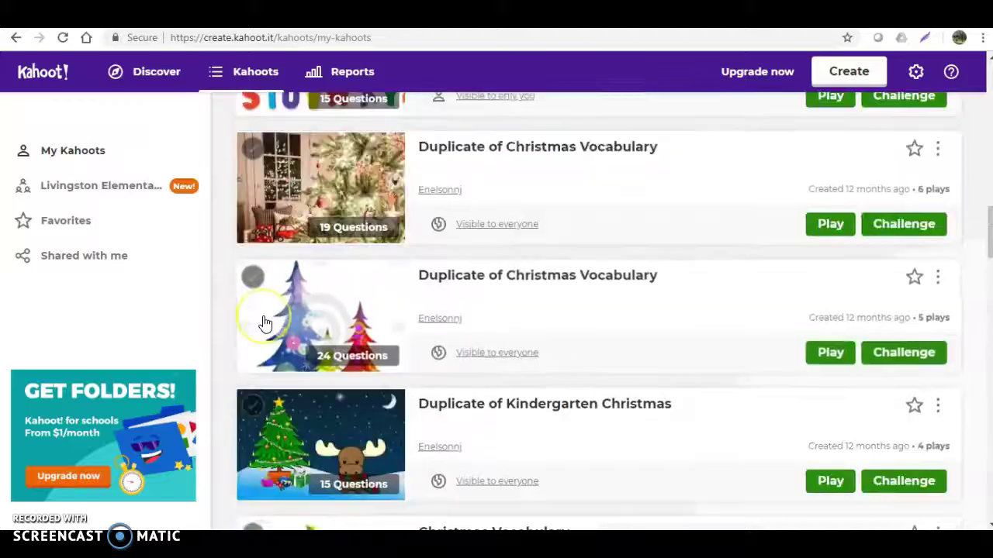
{"action": "scroll", "coordinate": [263, 323], "scroll_direction": "down", "scroll_amount": 10}
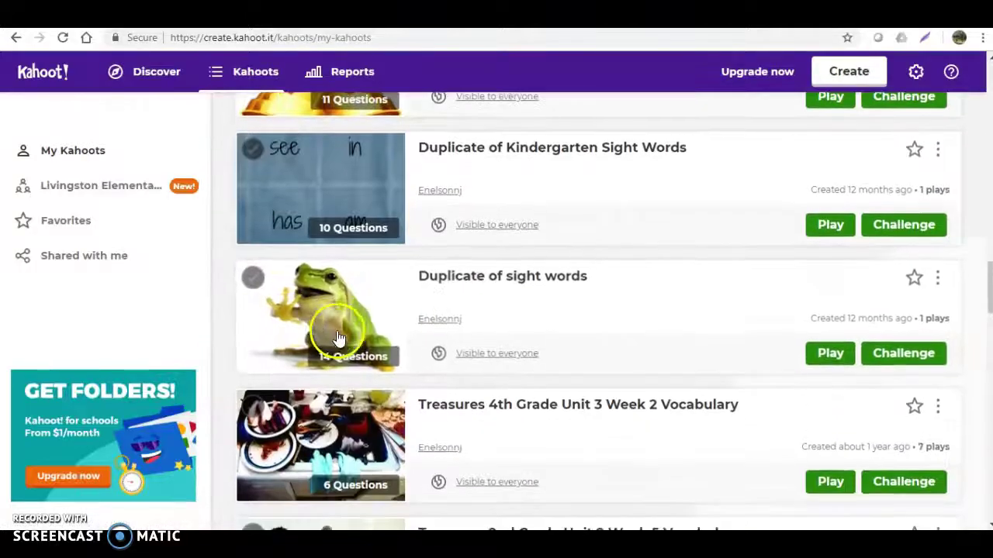
{"action": "scroll", "coordinate": [381, 395], "scroll_direction": "down", "scroll_amount": 4}
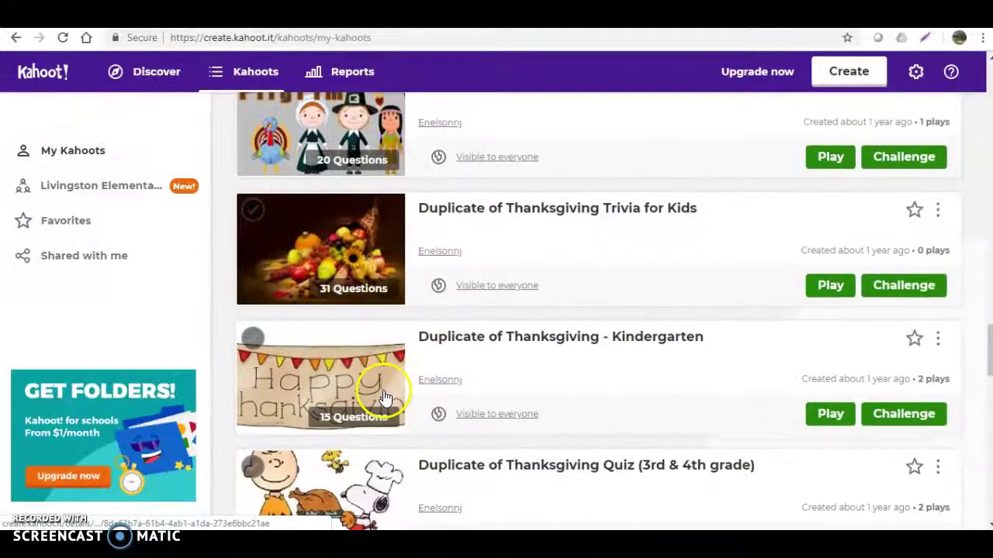
{"action": "scroll", "coordinate": [462, 423], "scroll_direction": "down", "scroll_amount": 5}
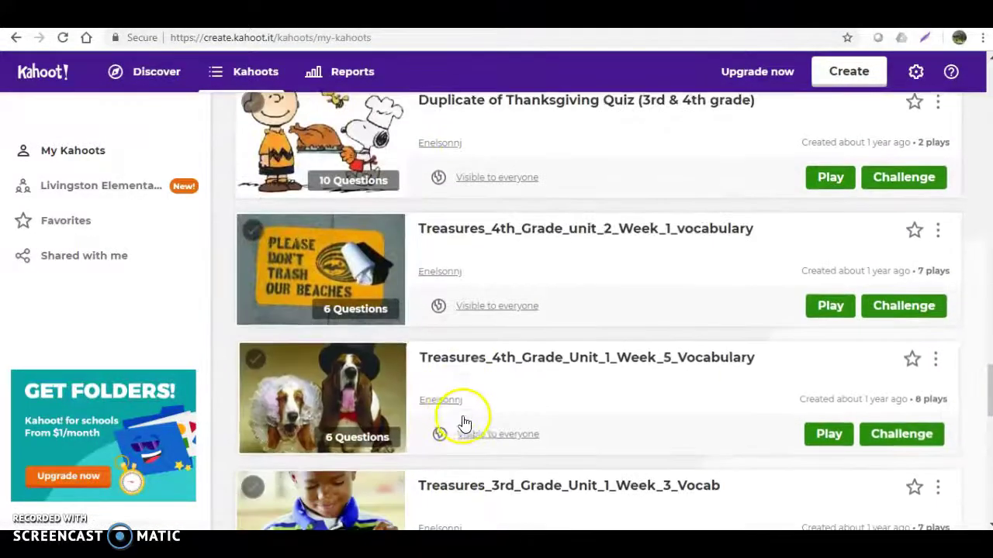
{"action": "left_click", "coordinate": [543, 241]}
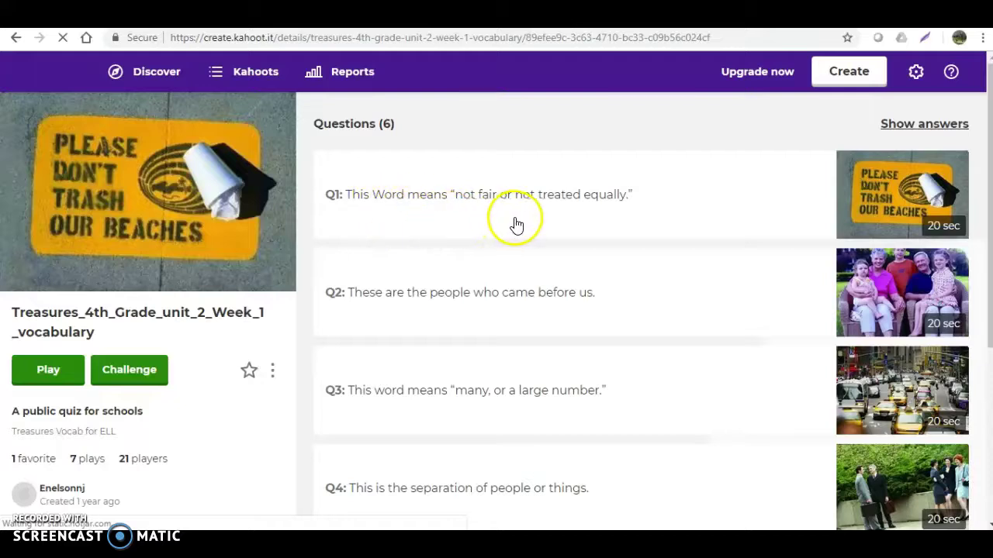
{"action": "left_click", "coordinate": [563, 208]}
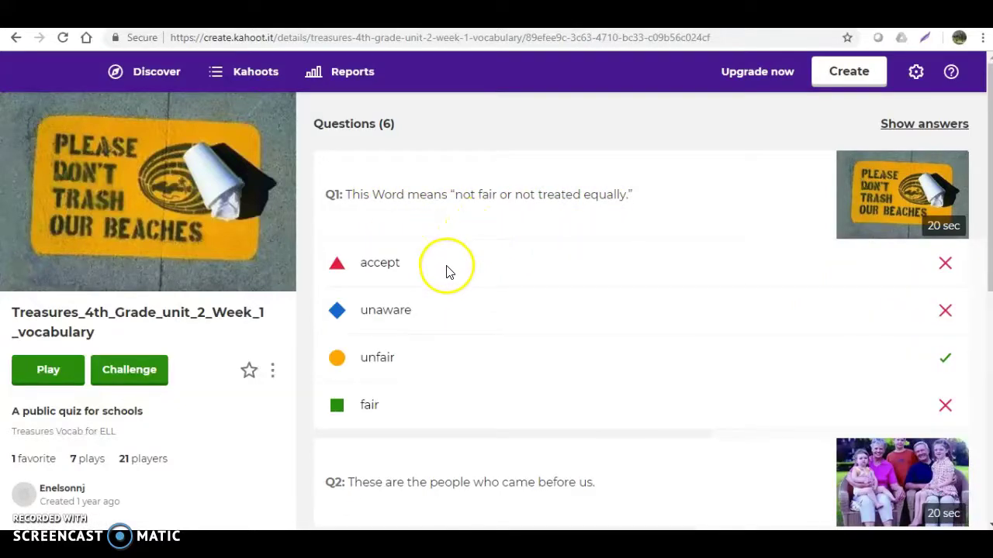